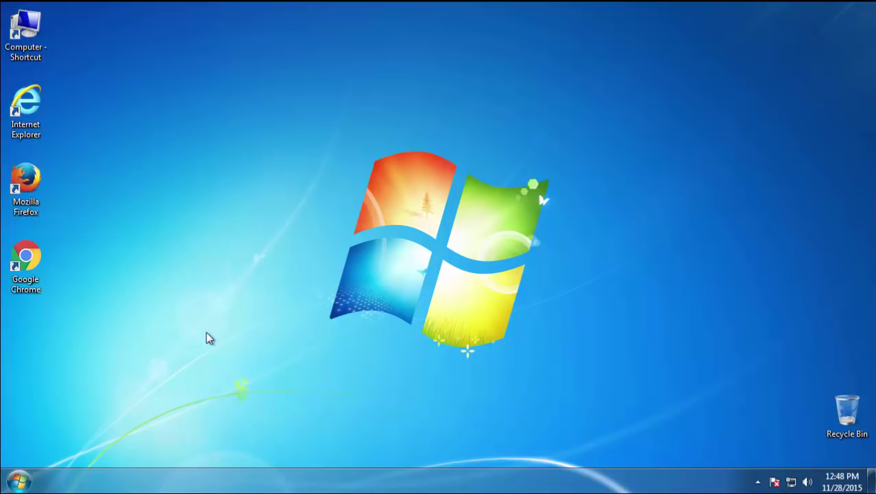
Step: Uninstall Middle Rush 1.4 from Programs and Features, sorted by install date, via its removal wizard
left_click(191, 277)
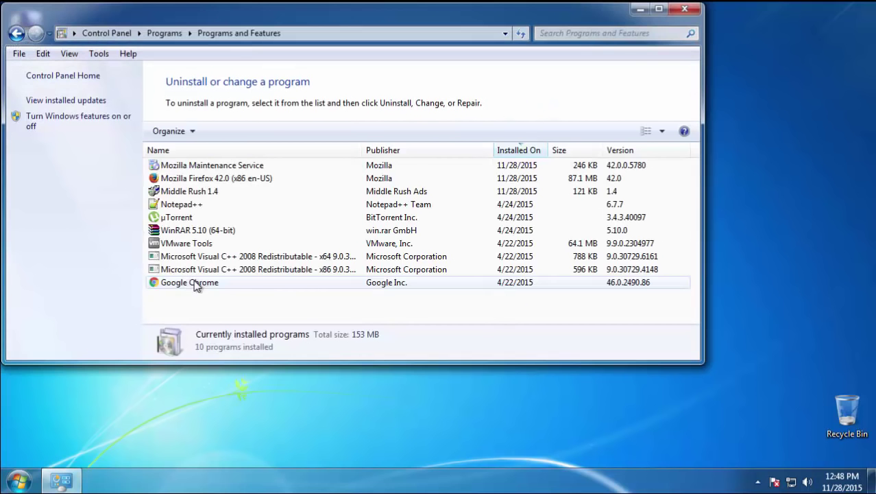
left_click(514, 150)
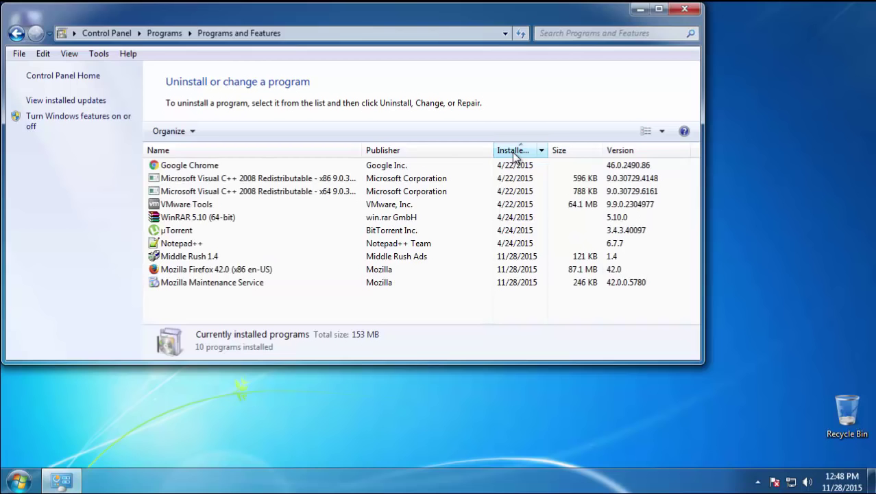
left_click(516, 152)
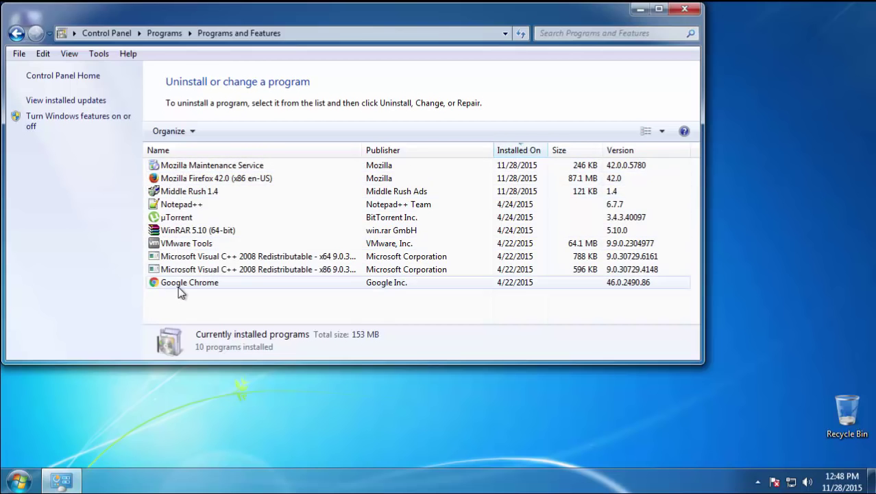
left_click(193, 194)
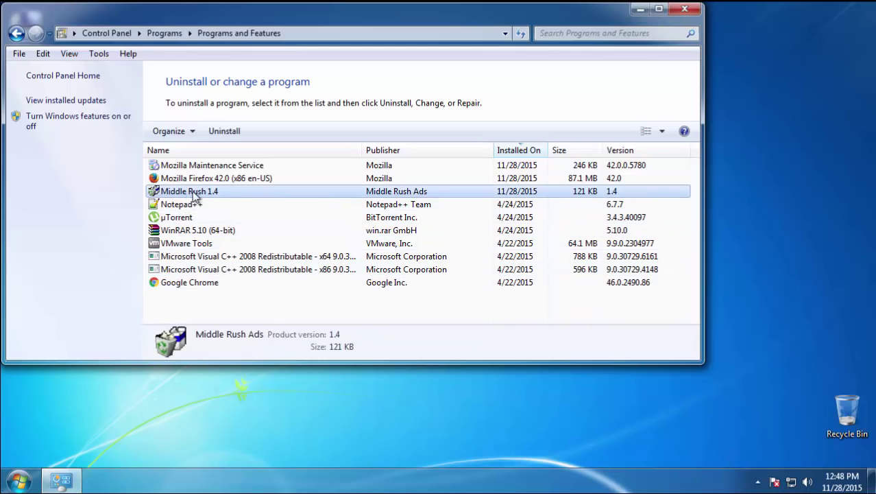
left_click(226, 131)
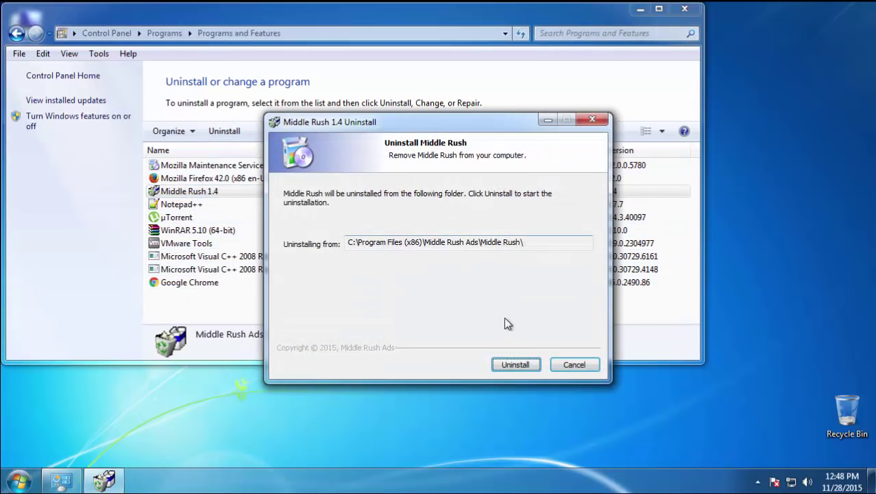
left_click(517, 364)
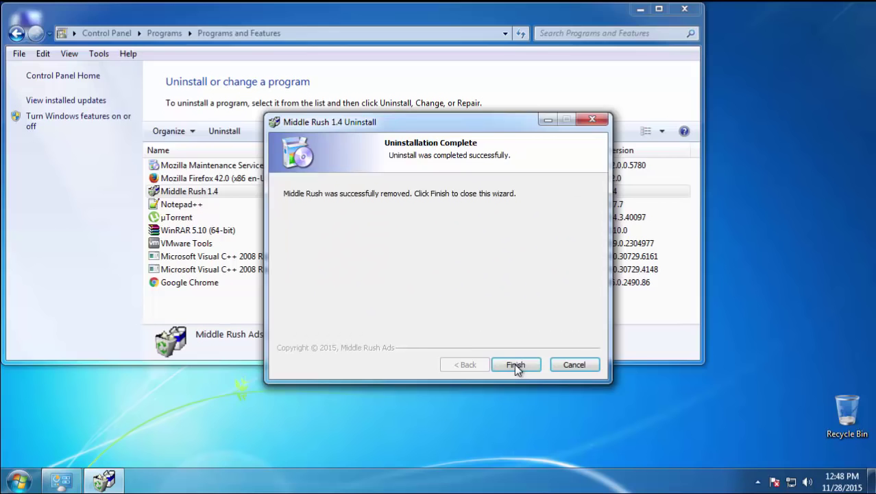
left_click(516, 365)
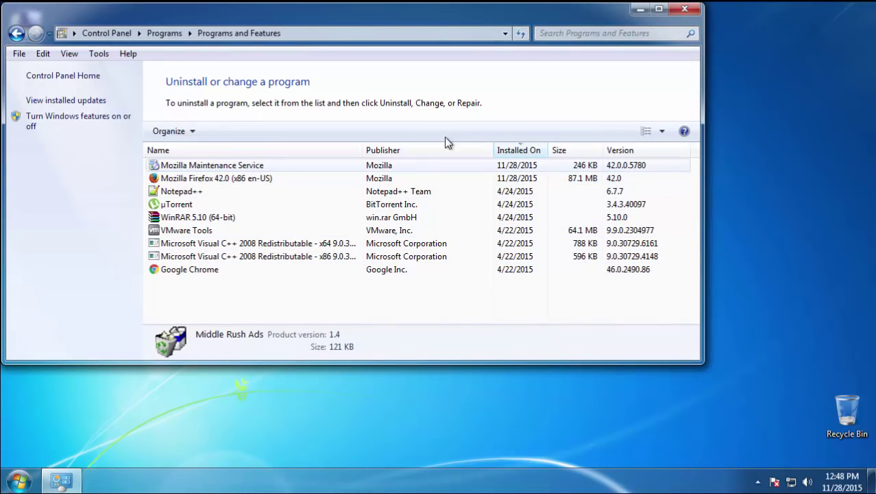
Step: Restart Windows 7 and boot into Safe Mode from the F8 boot options
left_click(684, 11)
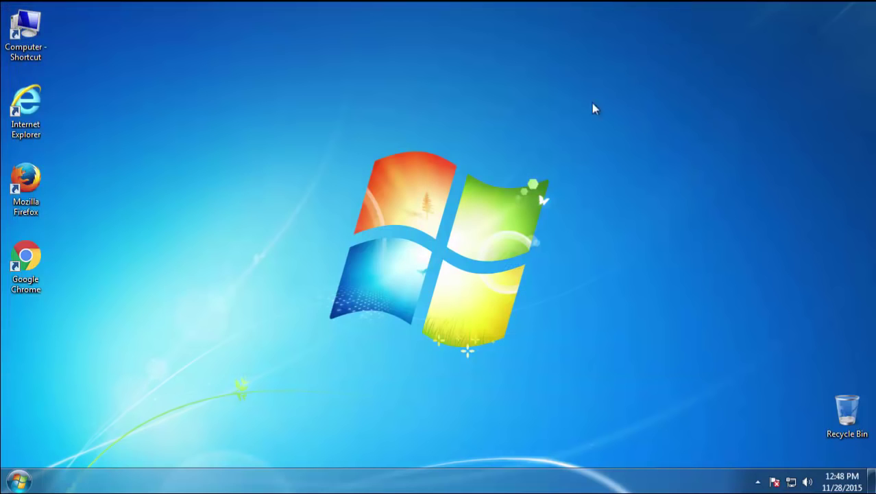
left_click(18, 480)
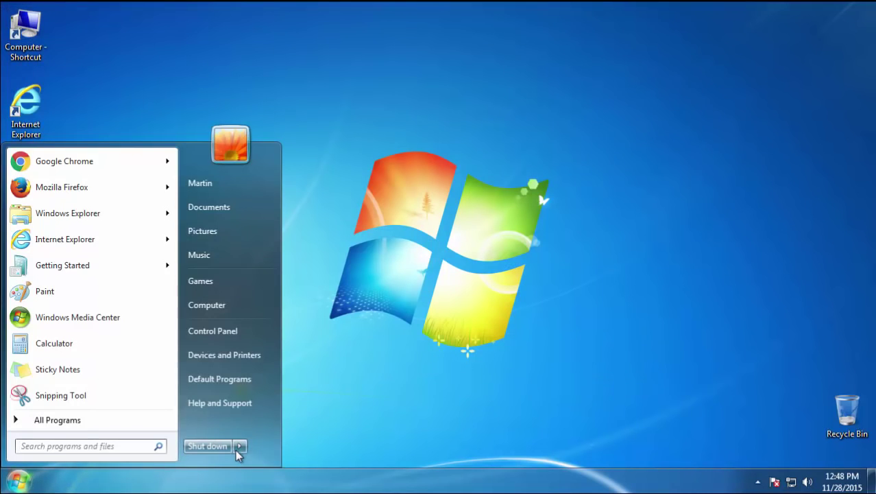
mouse_move(239, 445)
left_click(284, 426)
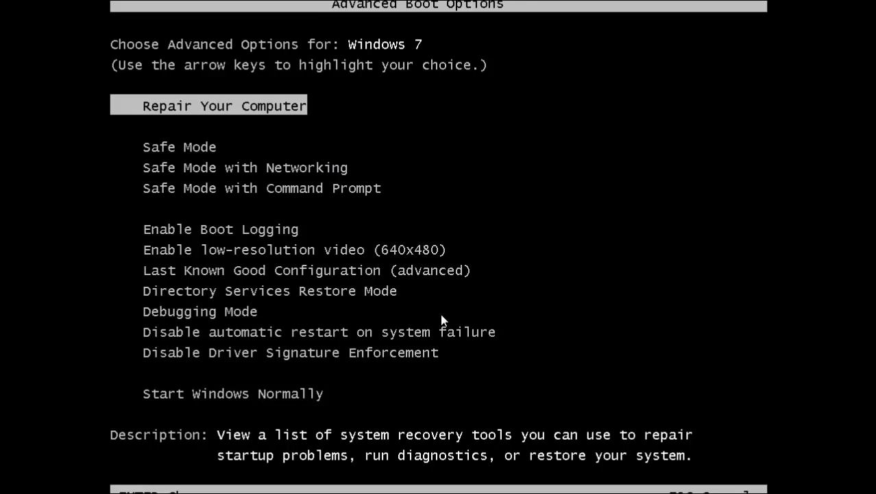
key("Down")
key("Return")
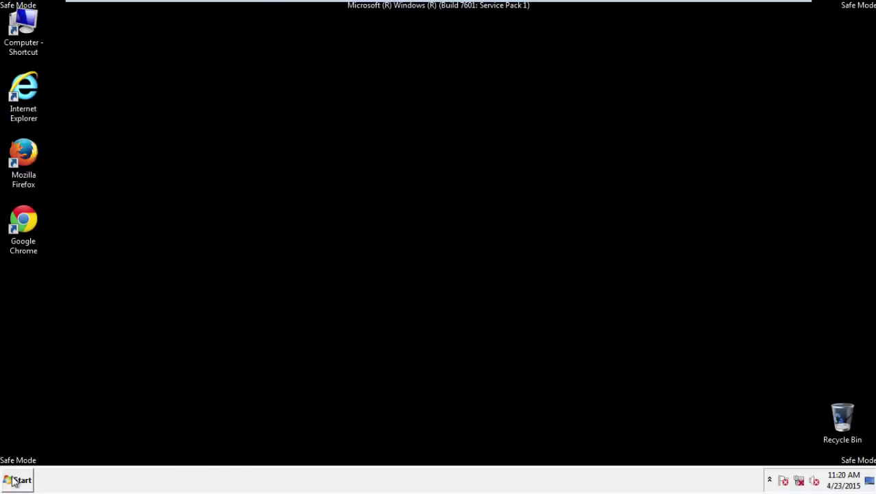
Step: Launch the Registry Editor by searching regedit in the Start menu
left_click(14, 481)
left_click(41, 451)
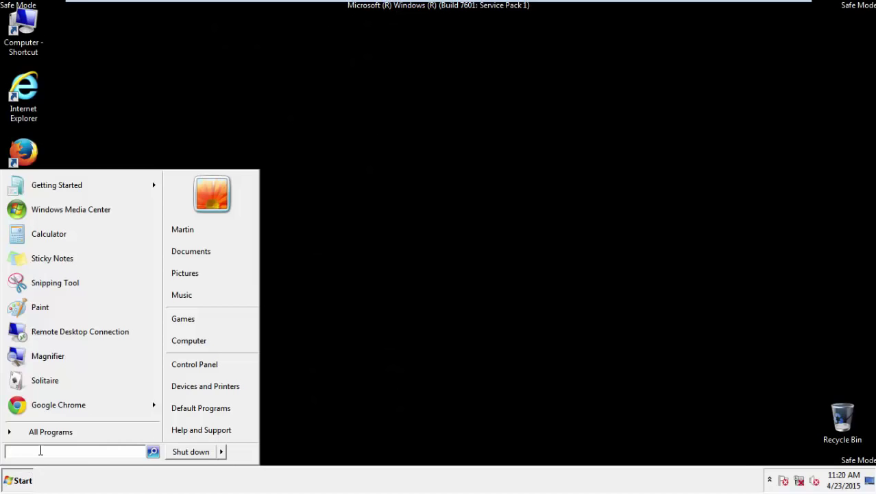
type("regedit")
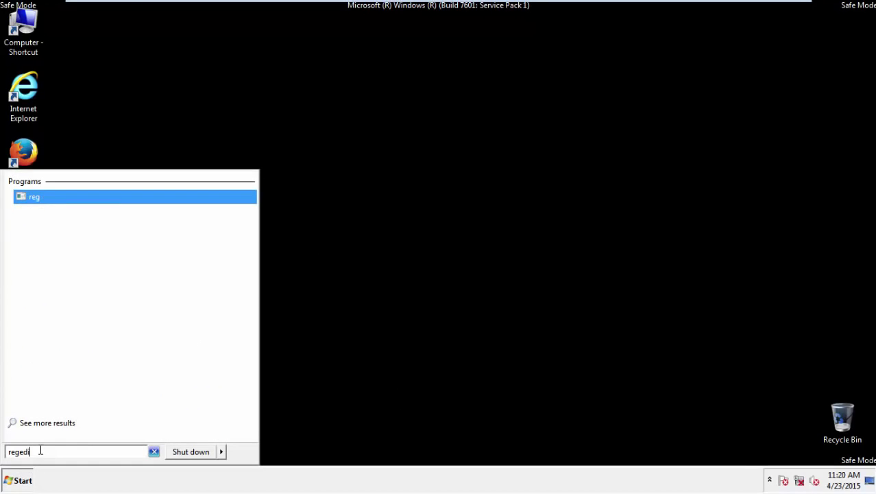
key("Return")
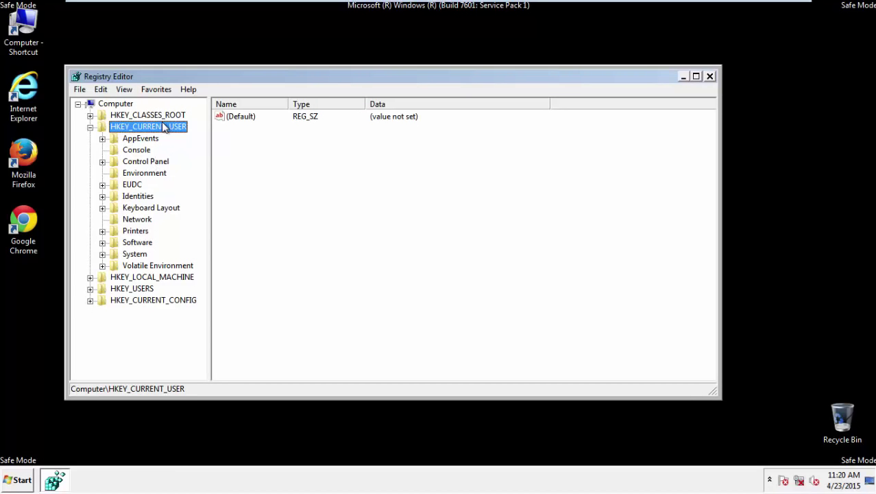
Step: Navigate to HKEY_CURRENT_USER\Software\Microsoft\Internet Explorer\Main in Registry Editor
left_click(90, 126)
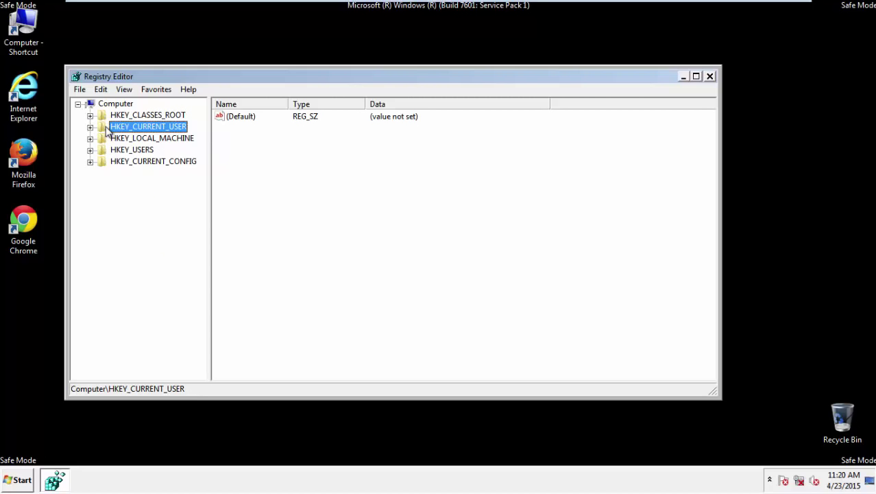
double_click(144, 130)
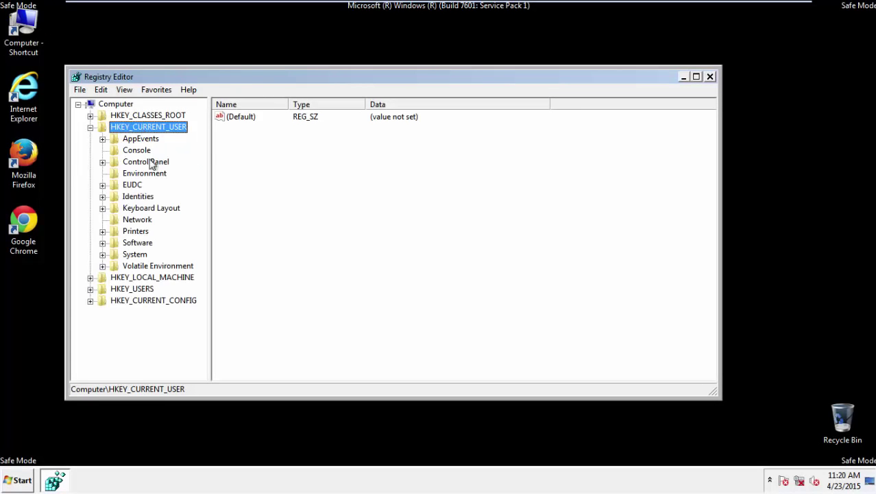
double_click(138, 243)
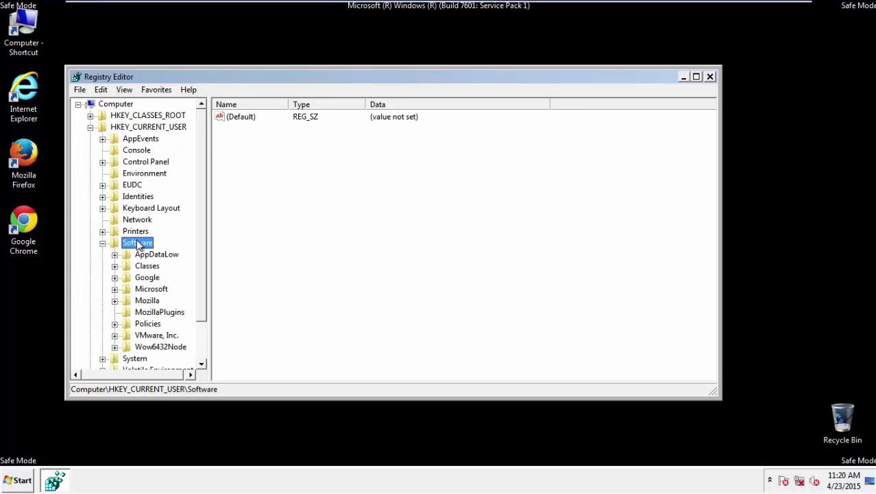
double_click(145, 288)
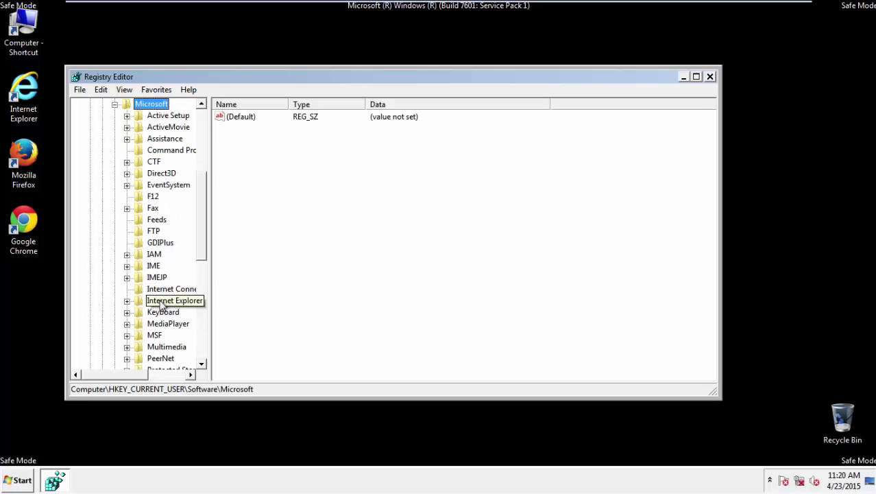
double_click(162, 302)
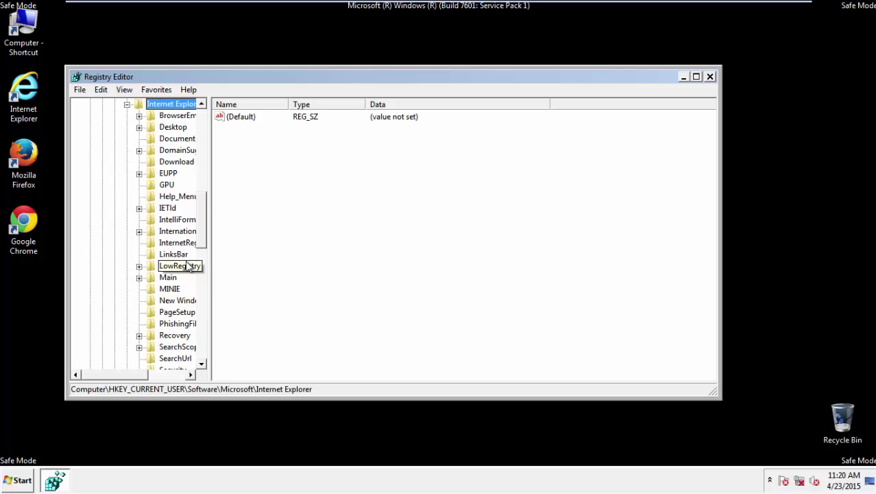
scroll(203, 236, "down", 1)
scroll(203, 243, "down", 1)
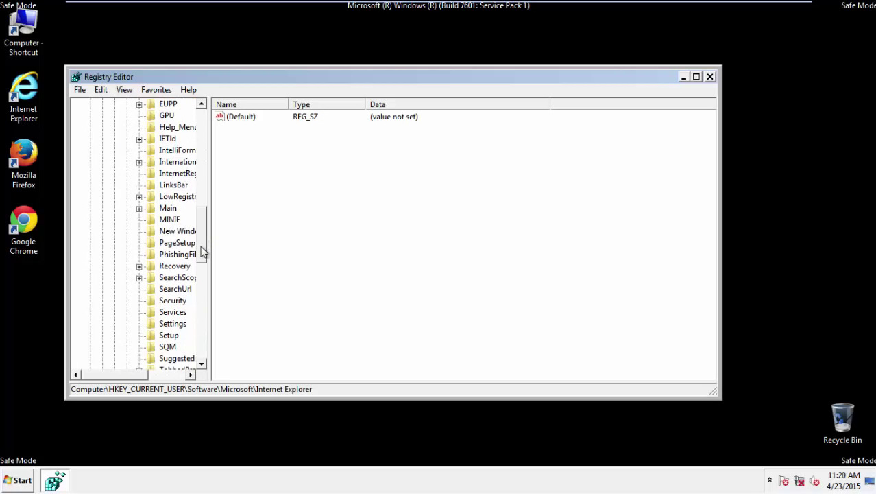
left_click(168, 209)
double_click(168, 209)
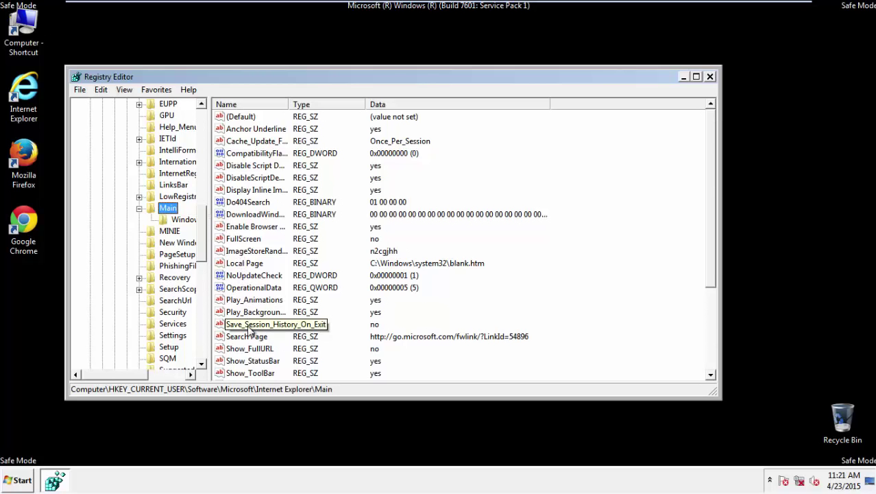
Step: Delete the HereIAmAds Start Page value, confirm, and close Registry Editor
scroll(248, 330, "down", 3)
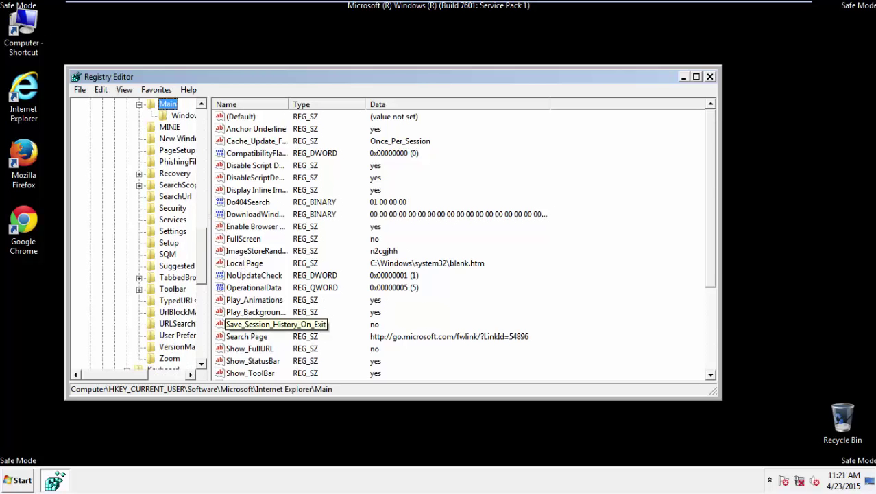
scroll(704, 311, "down", 4)
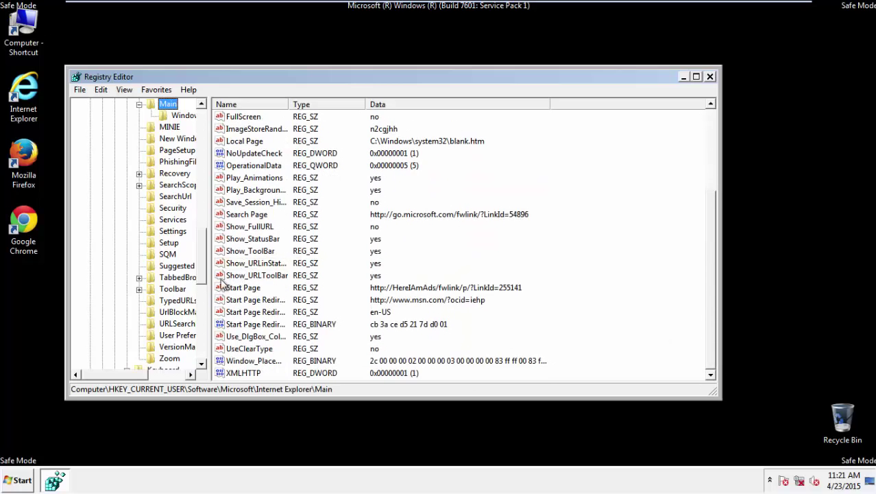
right_click(232, 290)
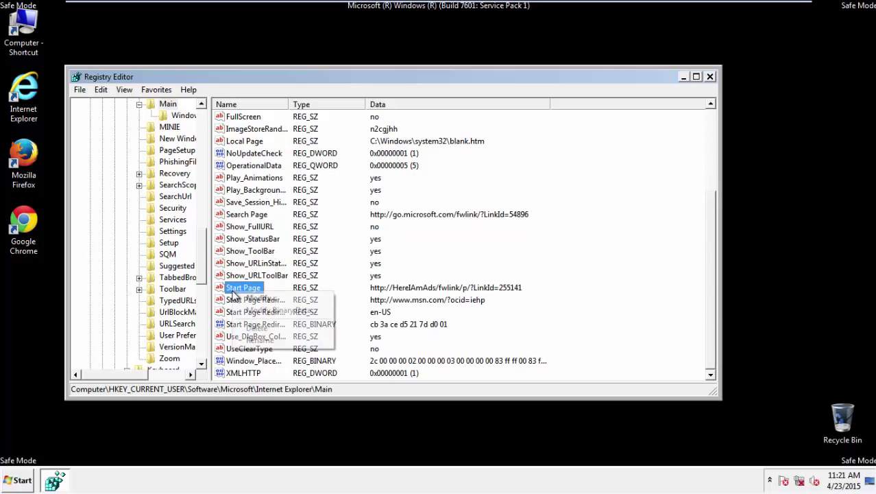
left_click(257, 327)
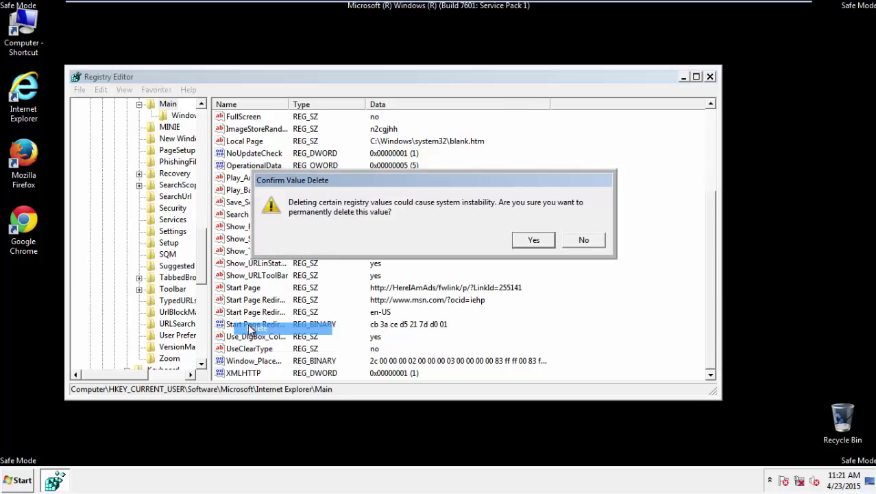
left_click(528, 238)
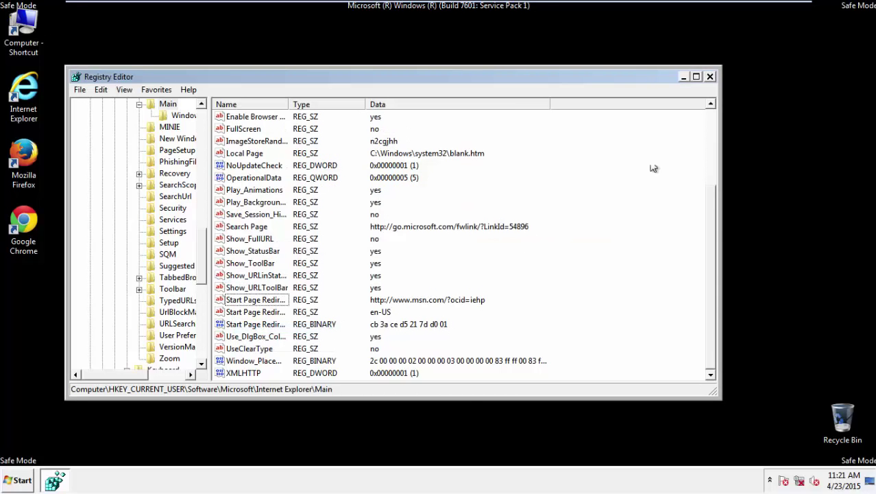
left_click(711, 76)
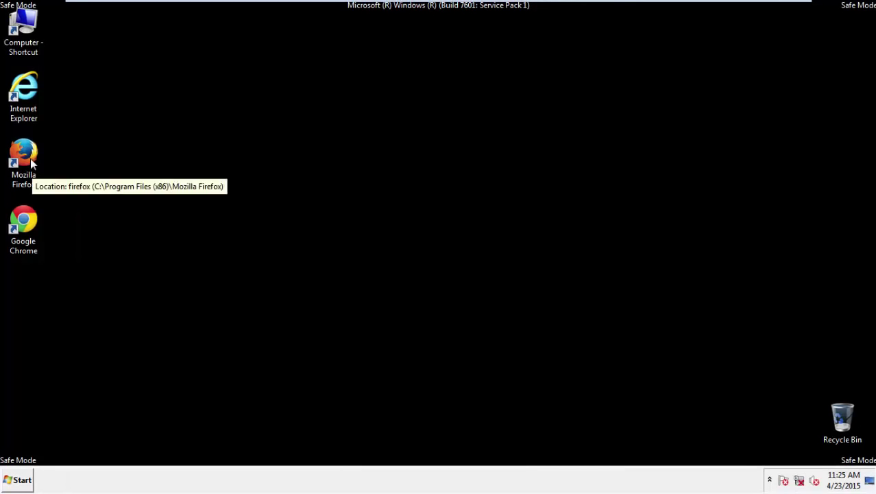
Step: Launch Firefox, decline the default-browser prompt, and toggle the menu bar off and back on
double_click(31, 158)
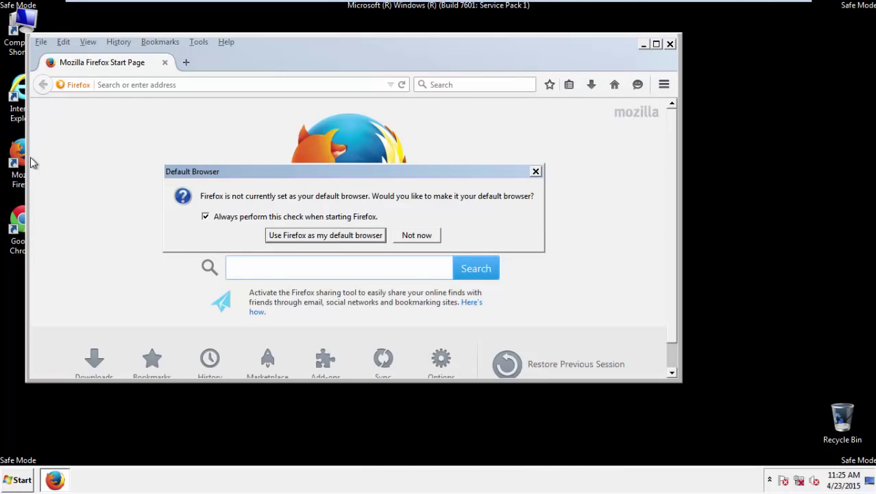
left_click(429, 236)
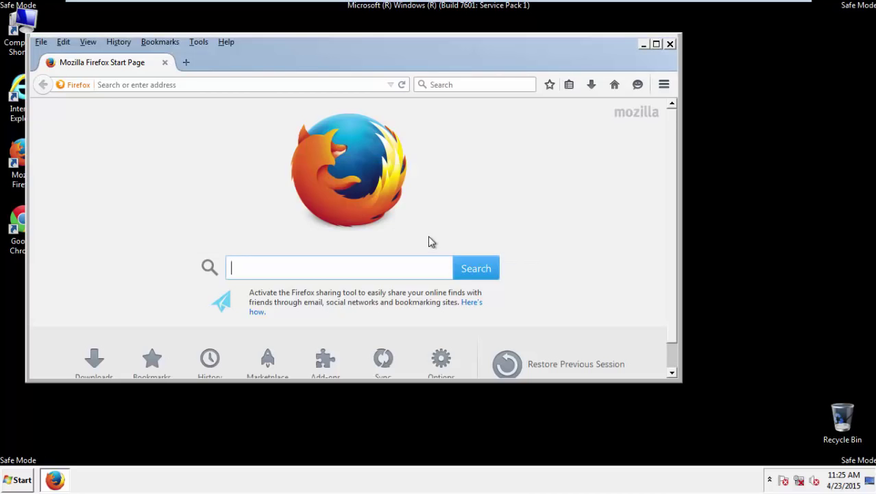
right_click(268, 55)
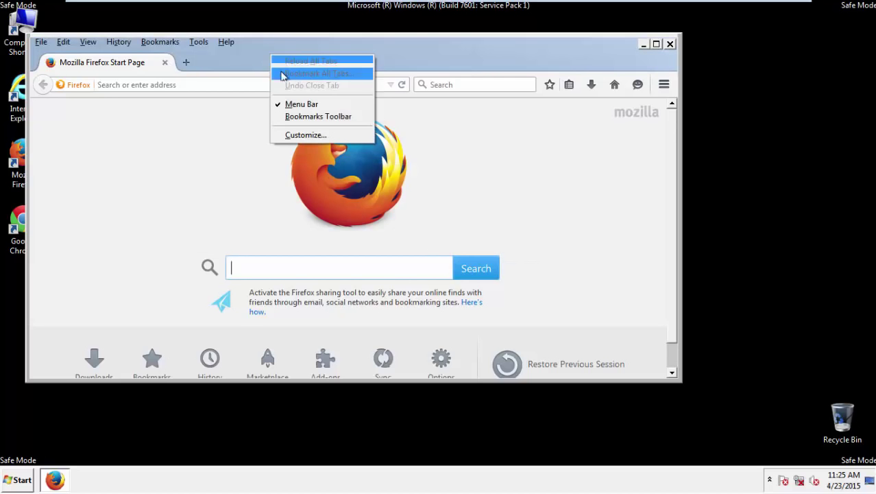
left_click(291, 104)
right_click(275, 55)
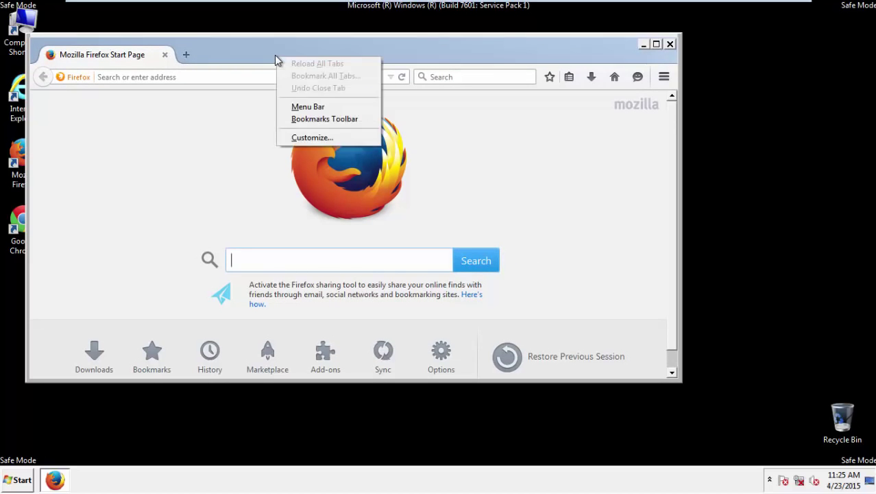
left_click(293, 105)
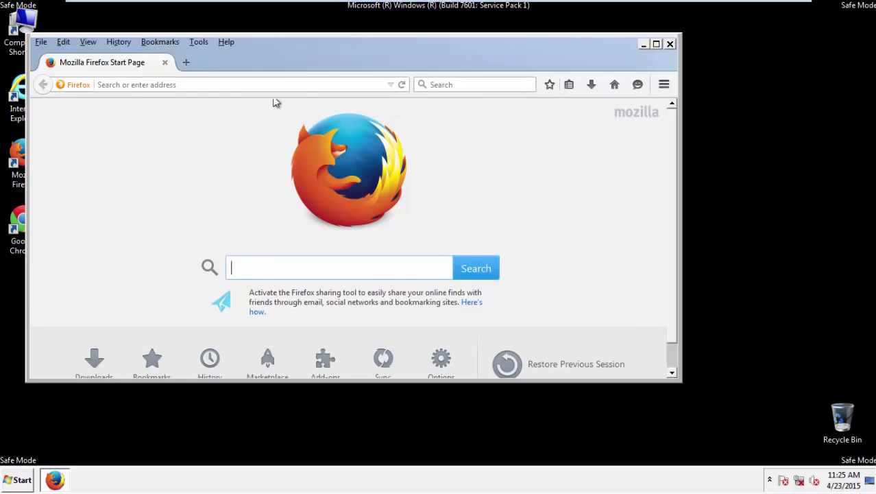
Step: Clear Firefox's recent history for the Everything time range with all details checked
left_click(121, 42)
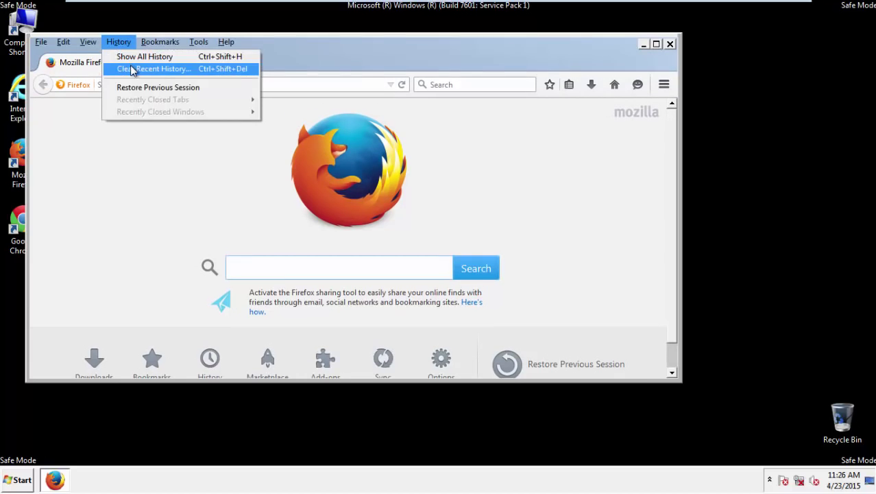
left_click(132, 69)
left_click(322, 188)
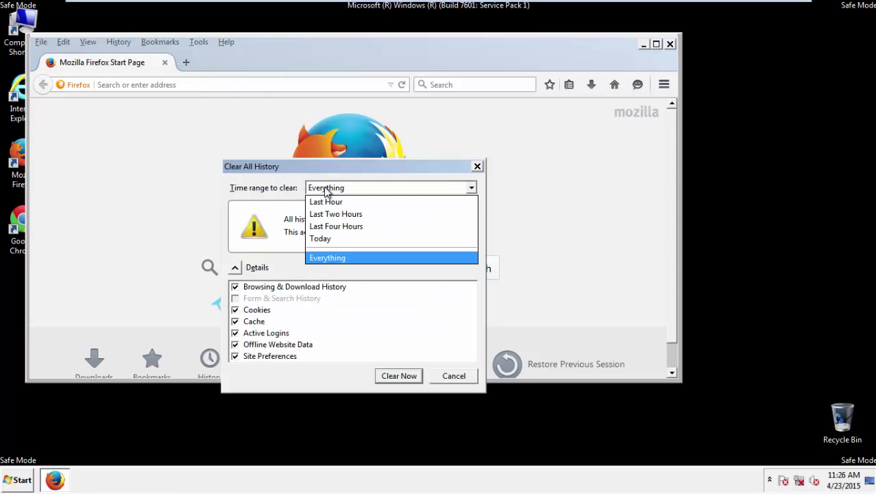
left_click(329, 258)
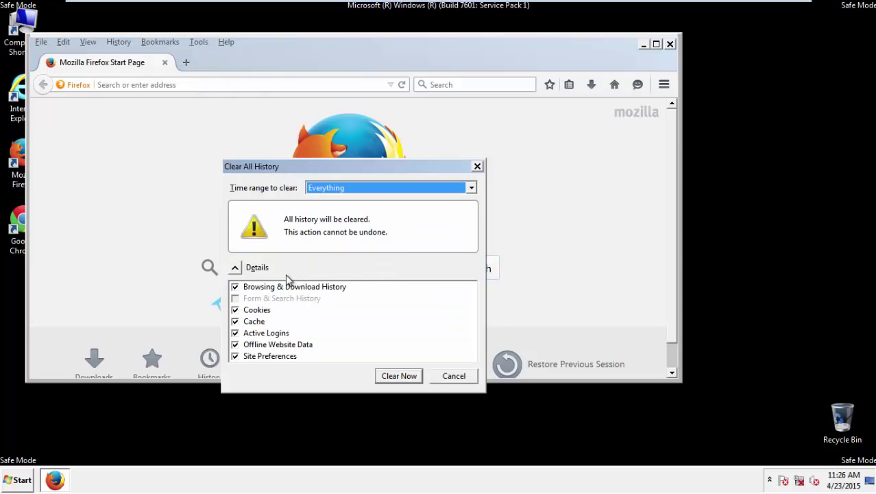
left_click(235, 345)
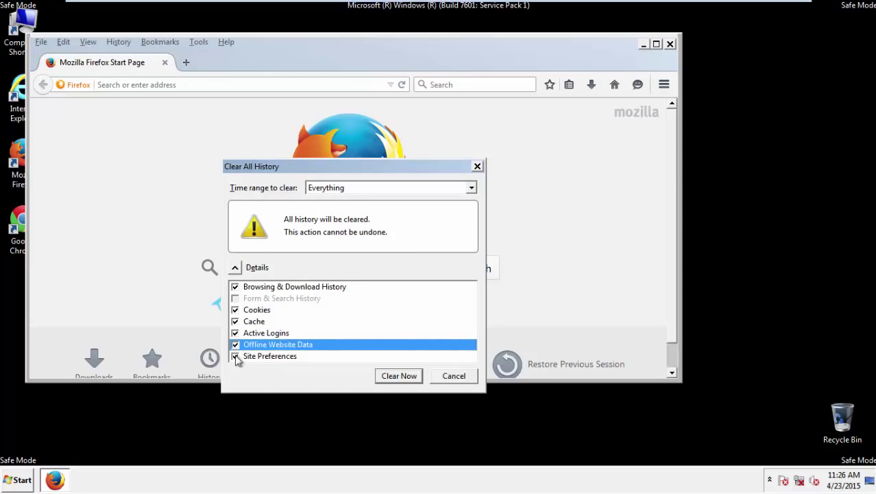
left_click(236, 356)
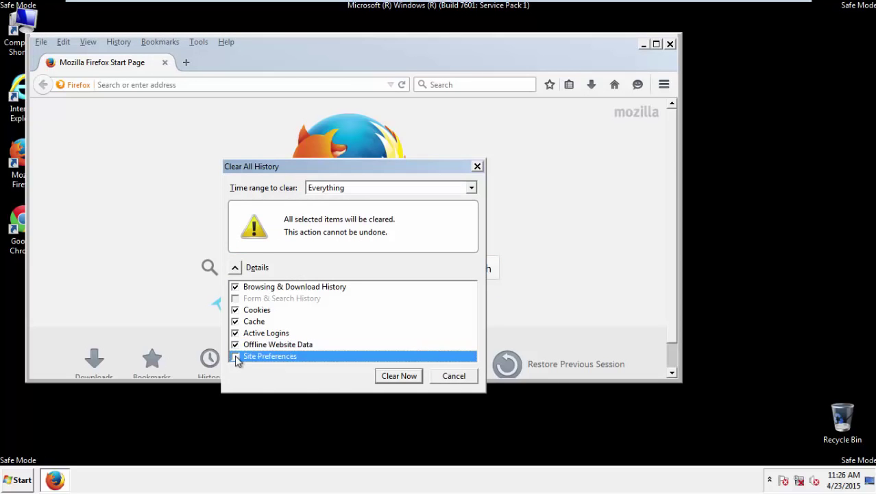
left_click(398, 376)
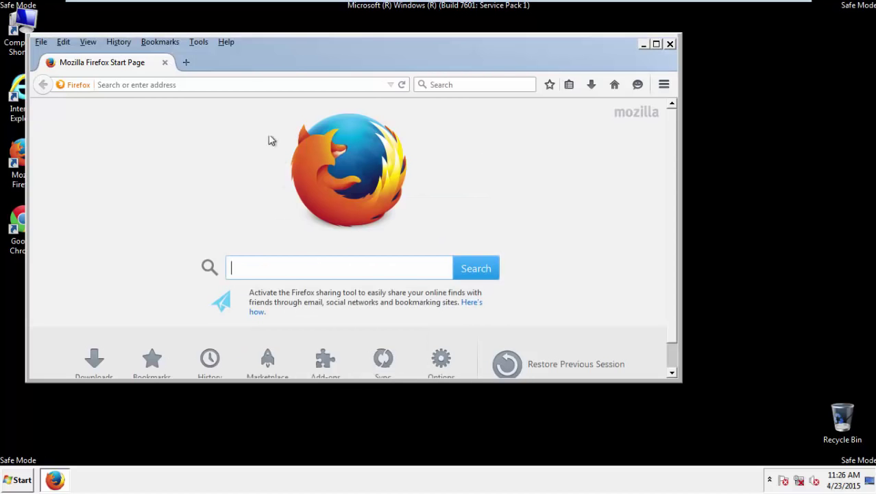
Step: Refresh Firefox from Troubleshooting Information, finish the import wizard, and close the refreshed browser
left_click(226, 42)
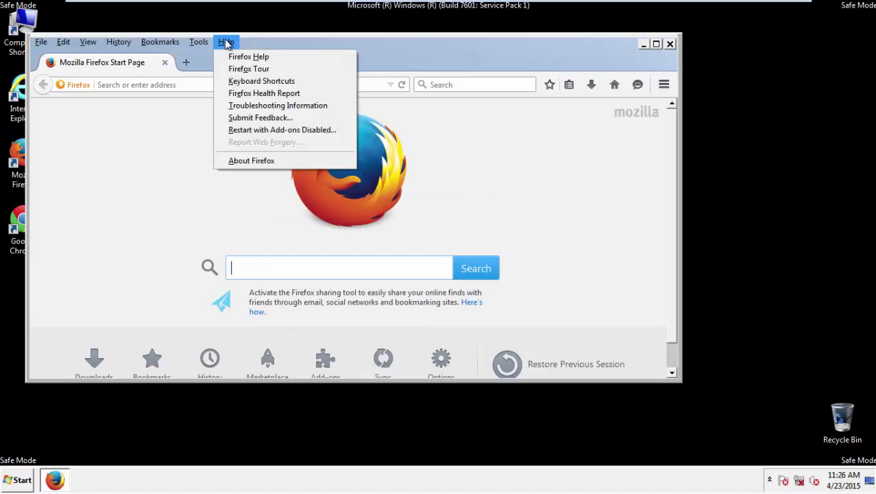
left_click(256, 105)
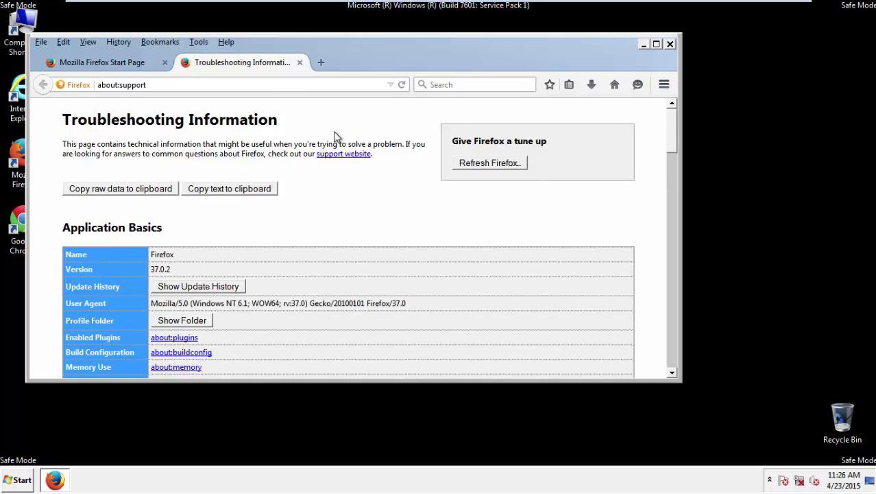
left_click(506, 164)
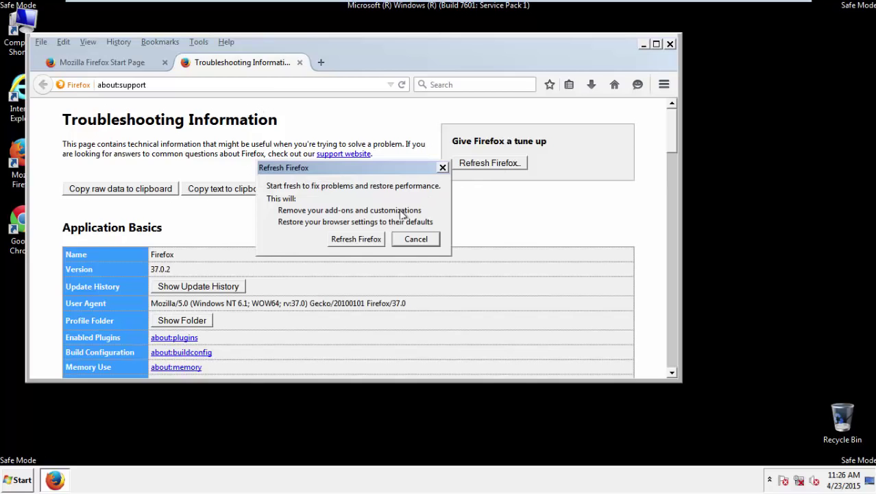
left_click(356, 239)
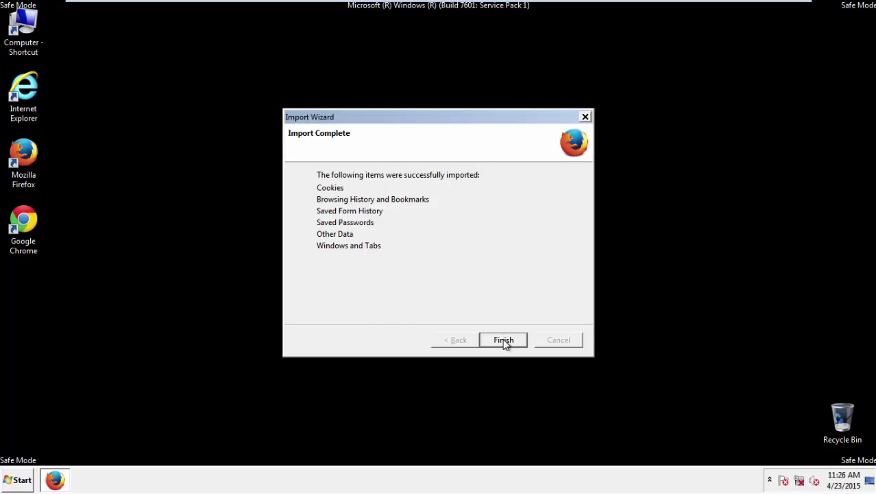
left_click(503, 341)
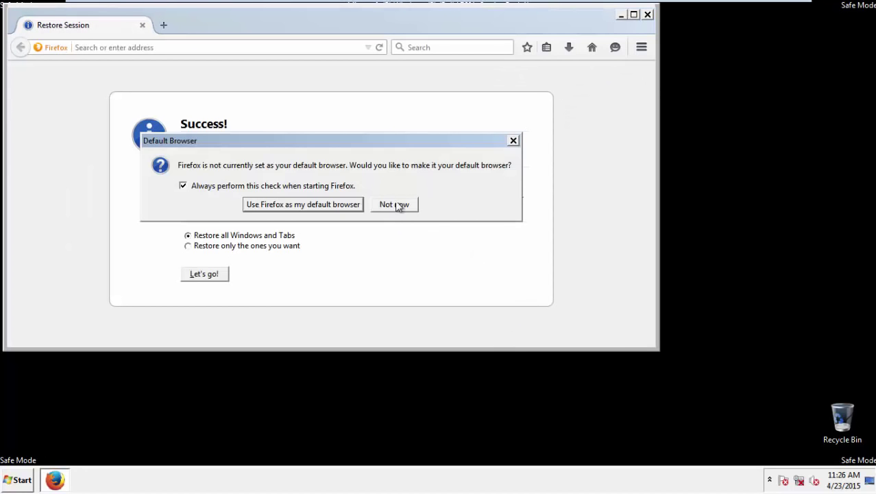
left_click(397, 205)
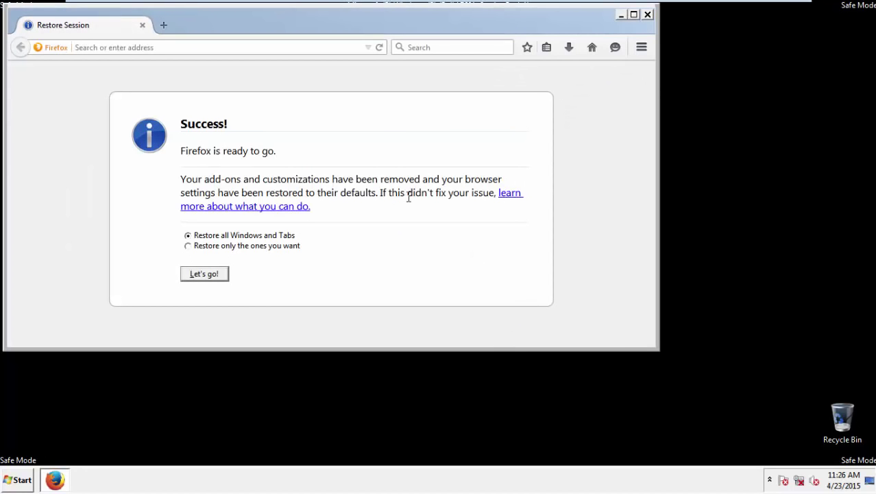
left_click(647, 14)
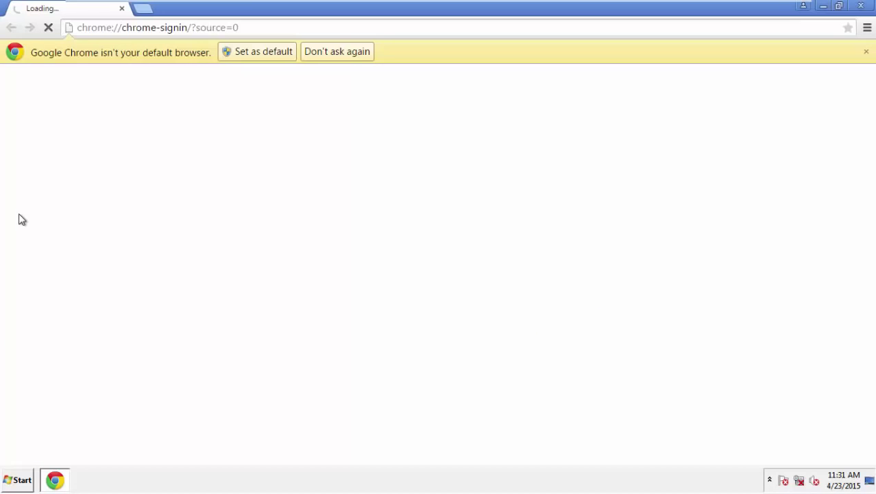
Step: Dismiss Chrome's default-browser bar and go to the clear browsing data settings
left_click(351, 53)
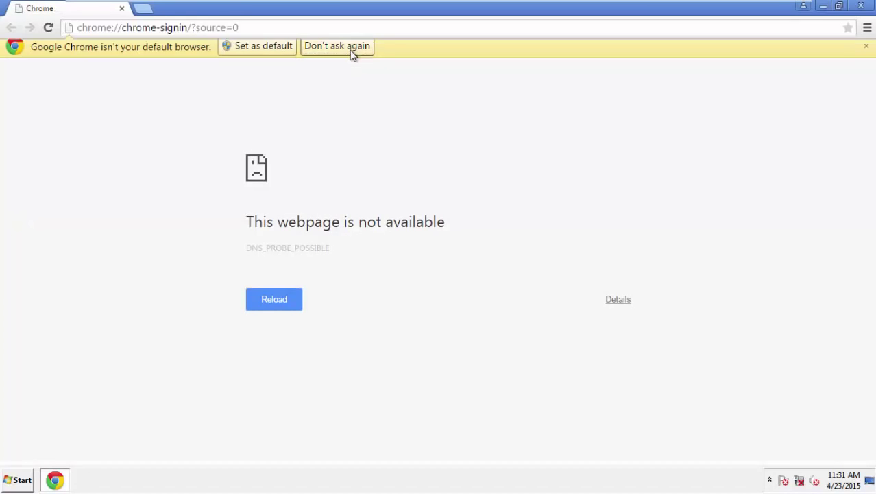
left_click(868, 29)
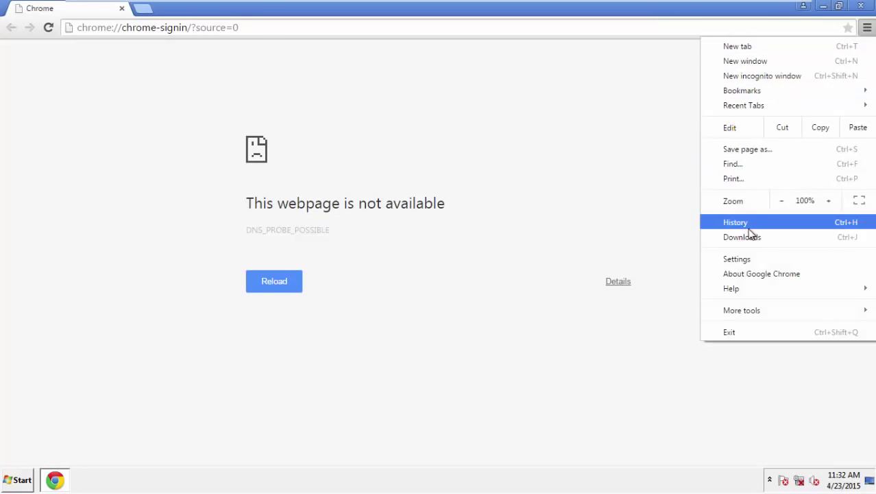
left_click(739, 258)
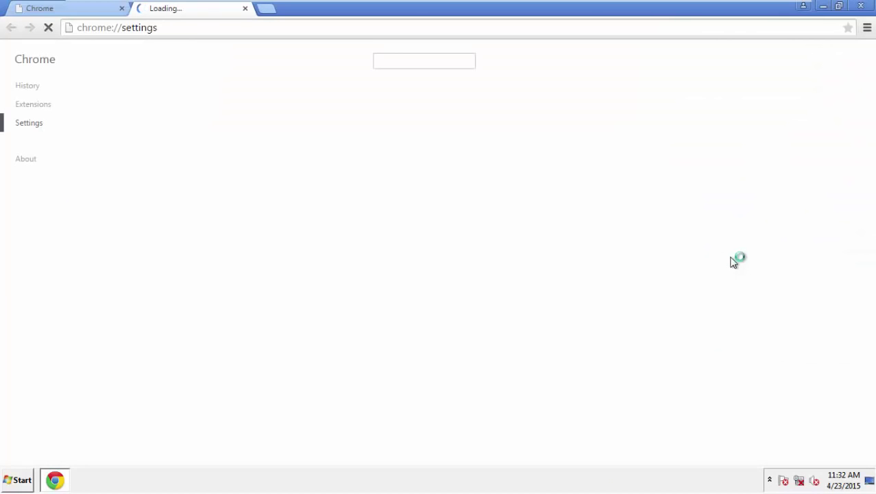
left_click(32, 89)
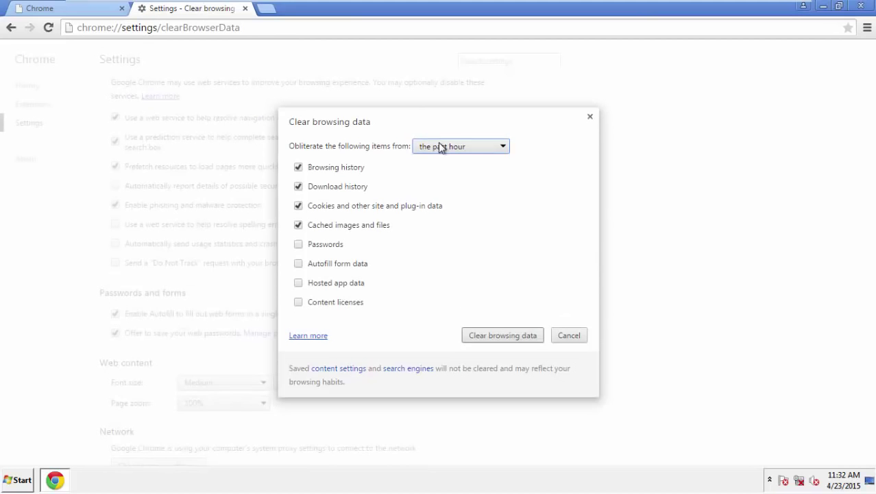
Step: Clear data from the beginning of time, adding Autofill, Hosted app data and Content licenses
left_click(439, 148)
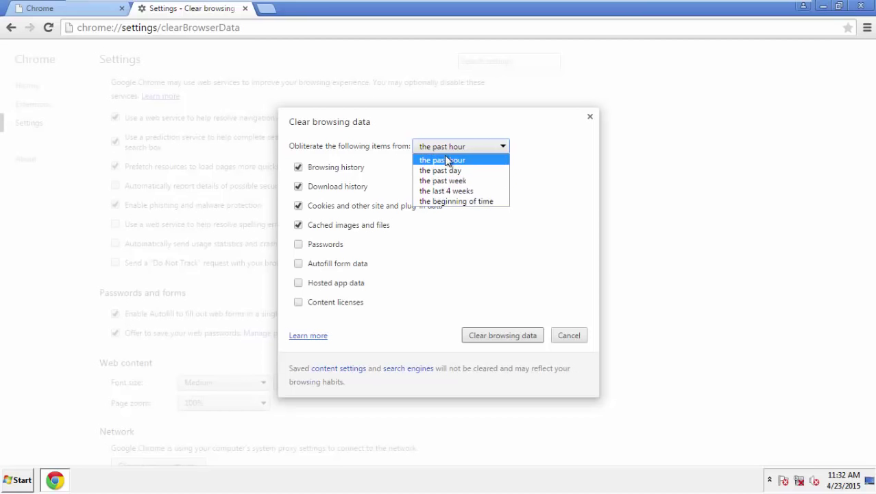
left_click(439, 201)
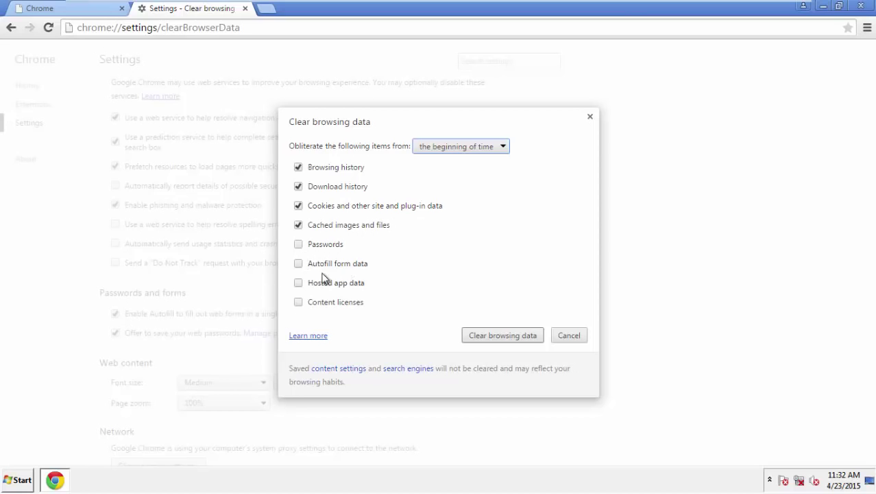
left_click(302, 266)
left_click(299, 283)
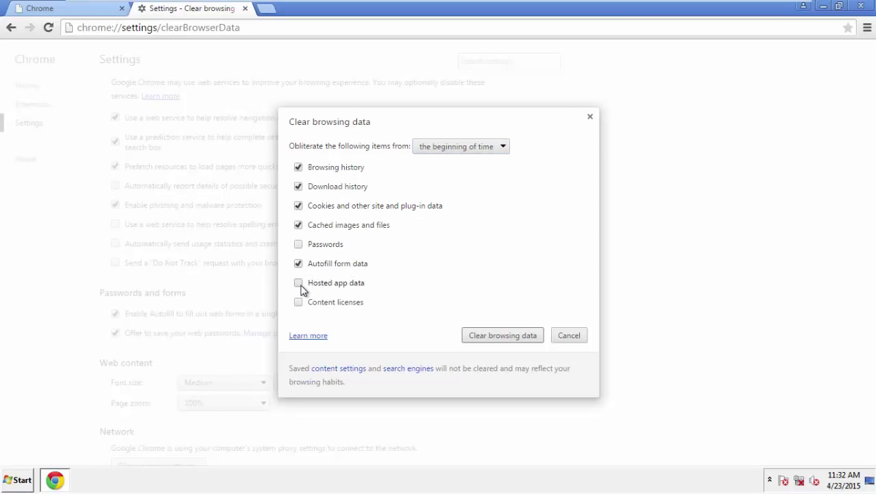
left_click(299, 302)
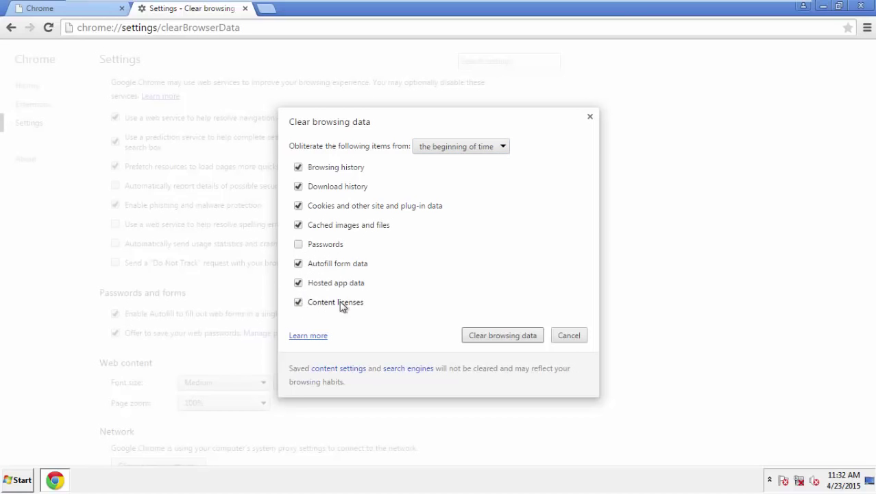
left_click(489, 336)
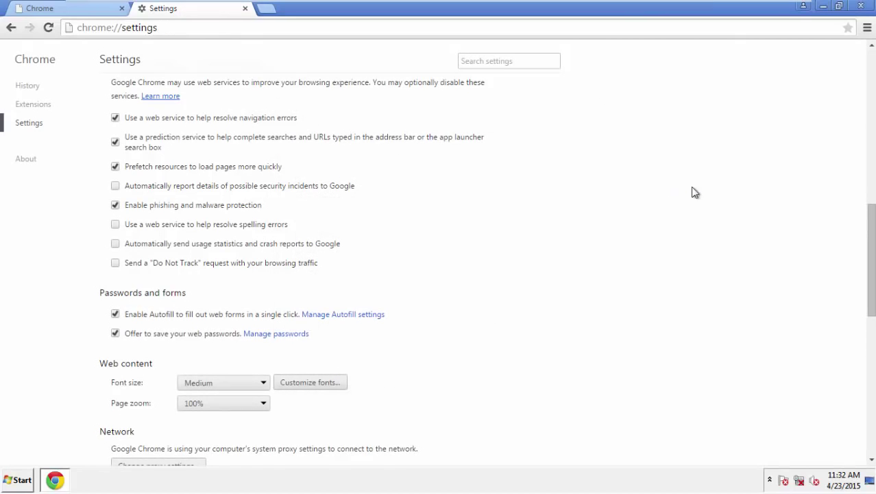
Step: Reset Chrome's settings to their defaults, confirm, and close the browser
left_click_drag(870, 210, 871, 357)
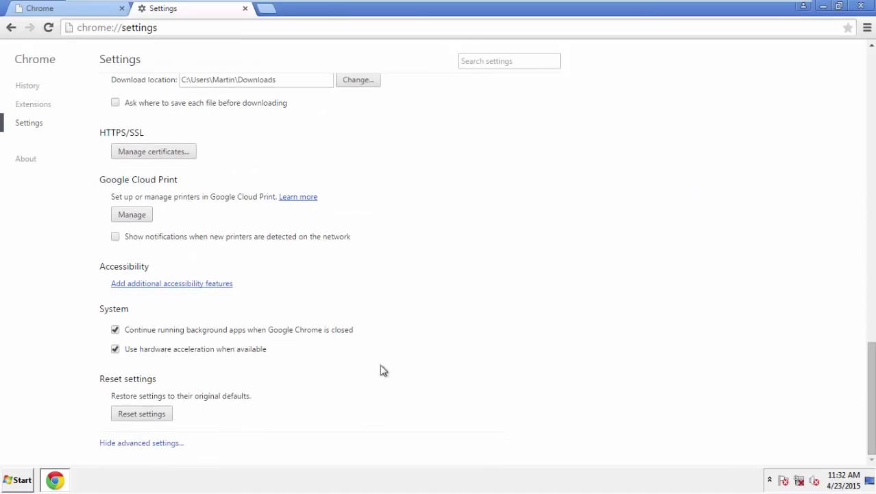
left_click(168, 419)
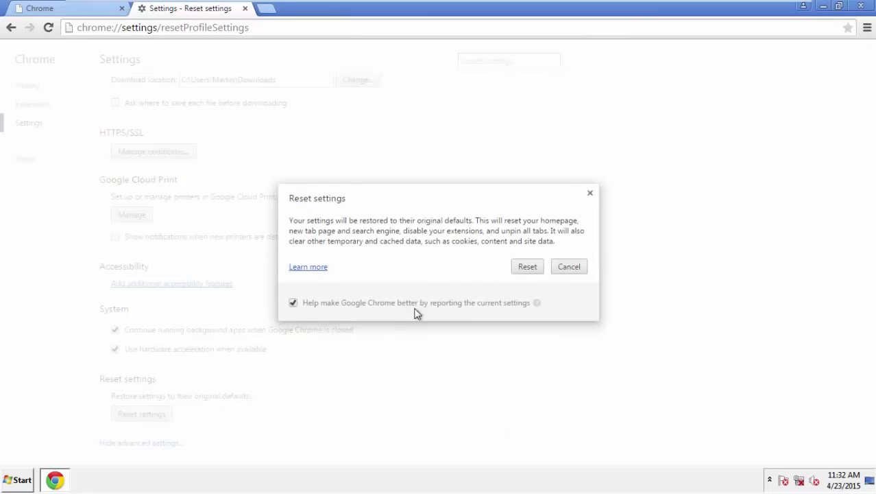
left_click(526, 269)
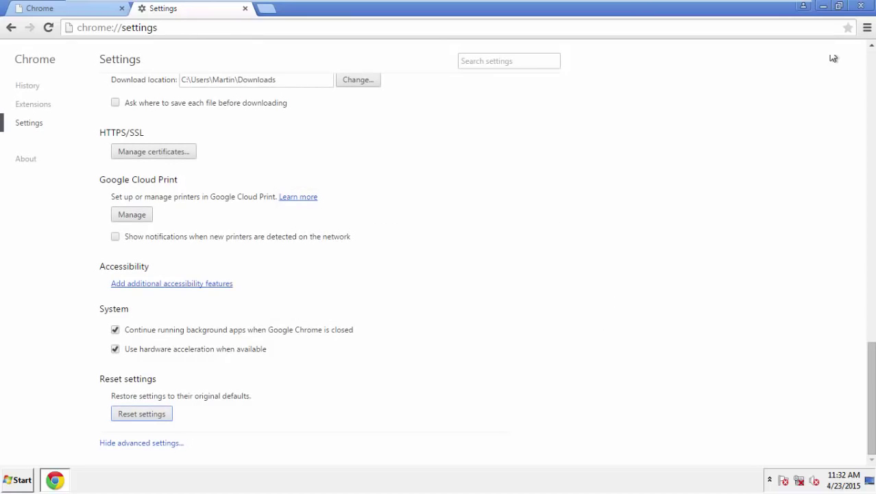
left_click(853, 5)
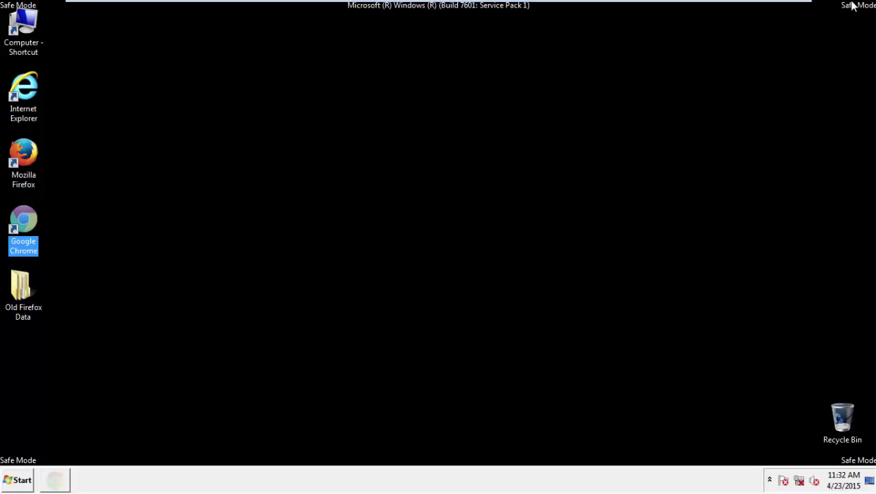
Step: Remove the Middle Rush add-on in Firefox, restart it, then close it with both tabs
left_click(473, 221)
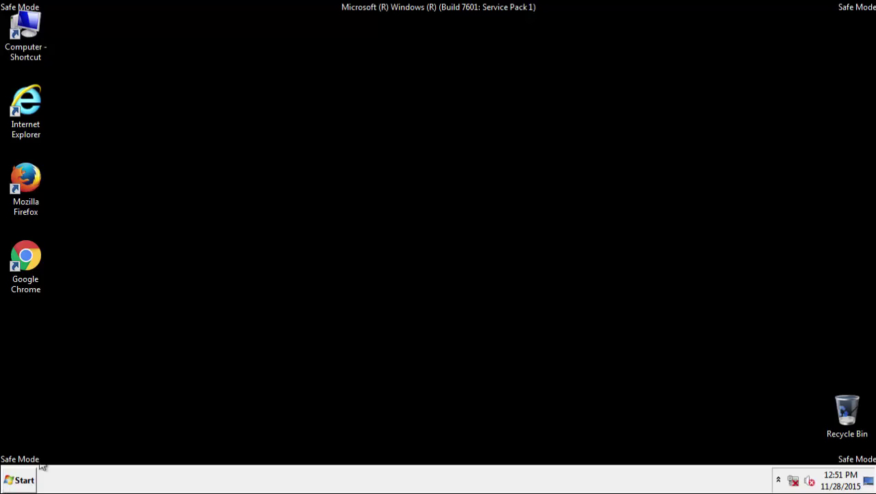
double_click(31, 176)
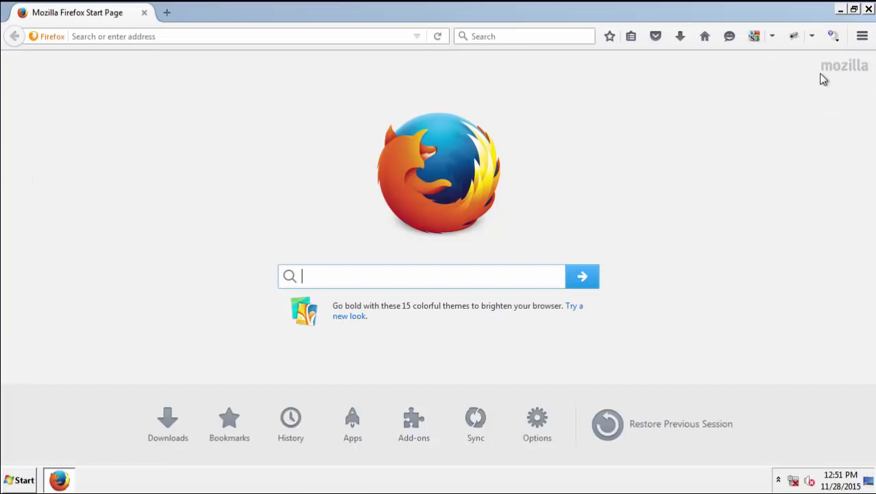
left_click(862, 36)
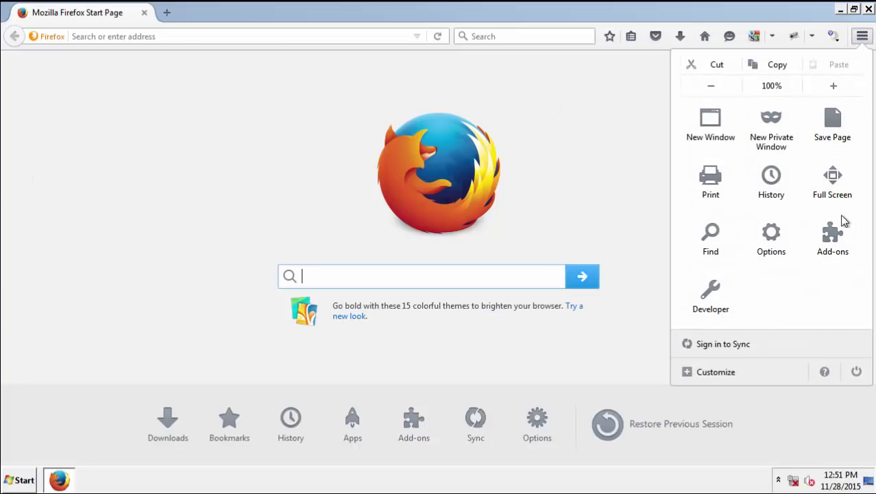
left_click(835, 237)
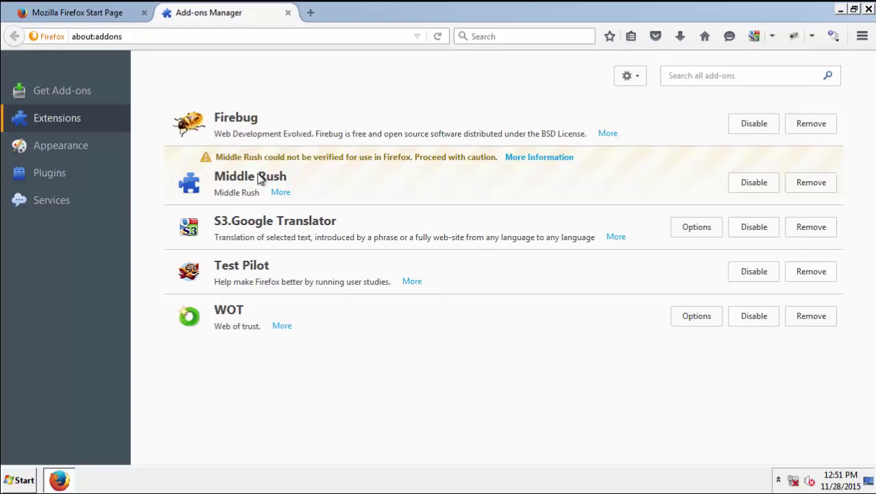
left_click(802, 185)
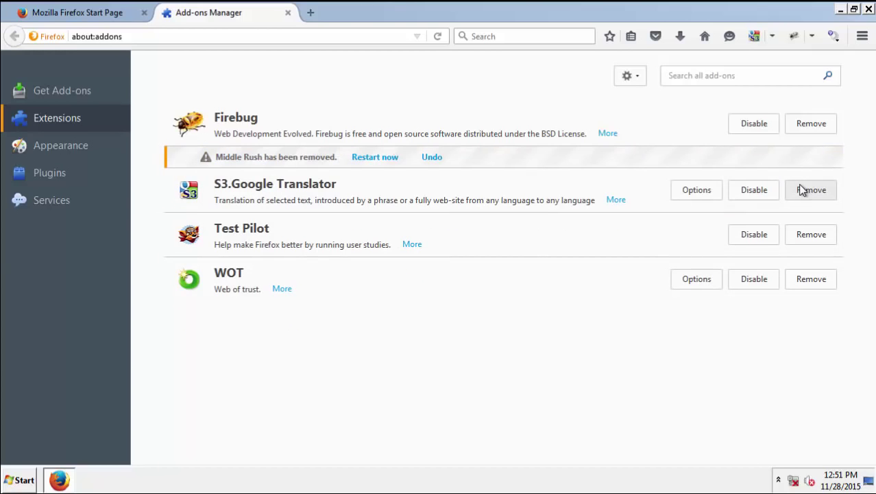
left_click(385, 159)
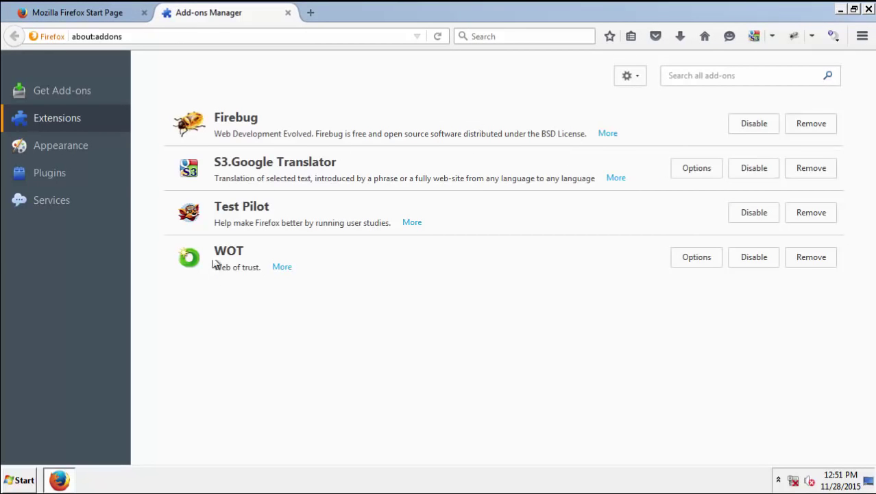
left_click(868, 10)
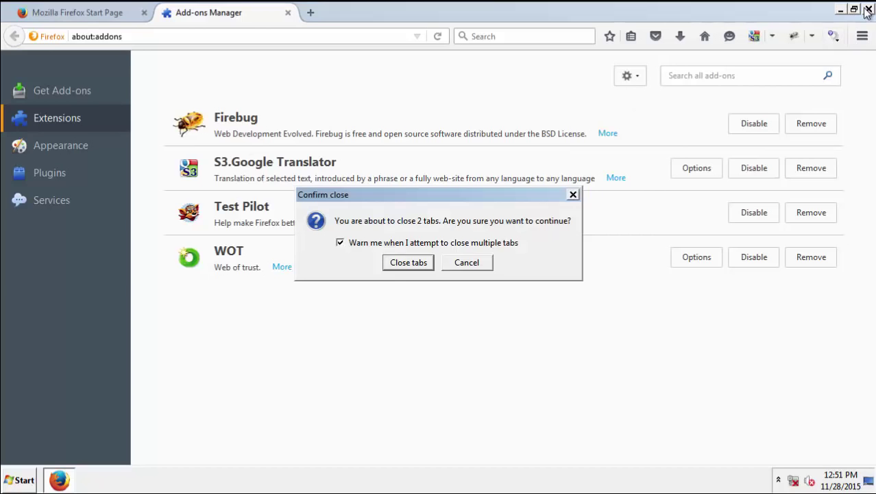
left_click(409, 263)
Step: Launch Chrome and delete the Middle Rush extension from its Extensions settings page
left_click(9, 488)
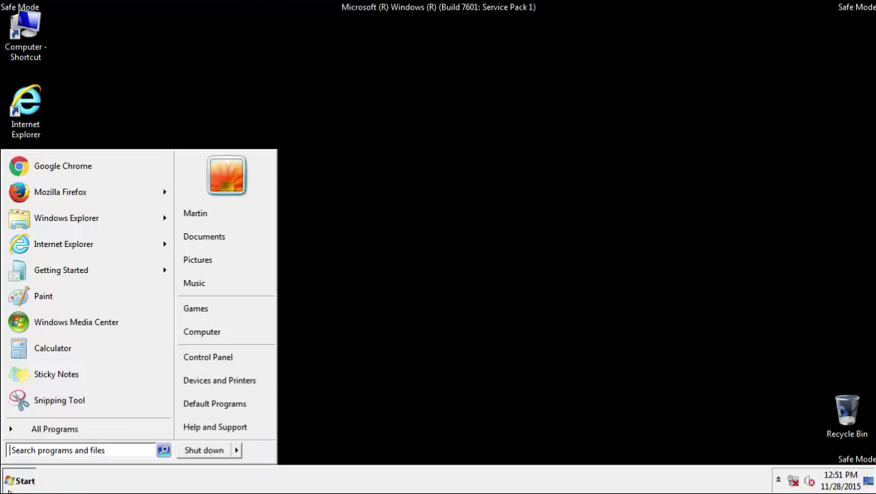
left_click(9, 489)
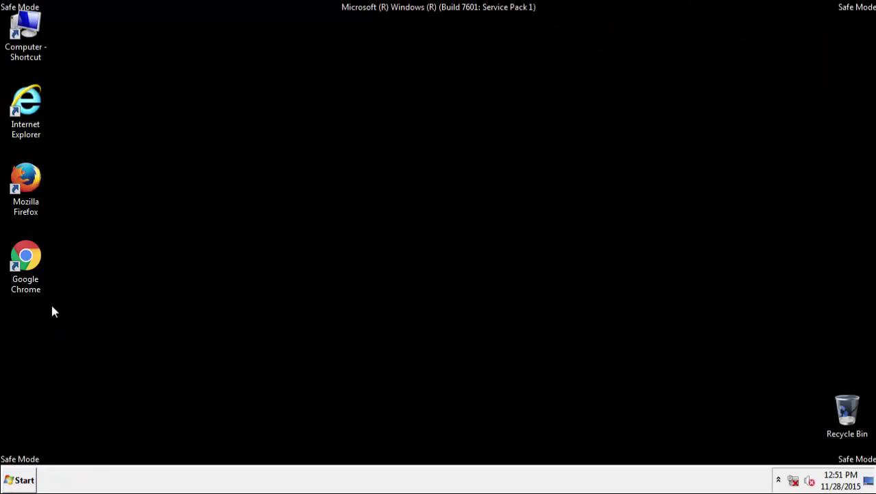
double_click(27, 260)
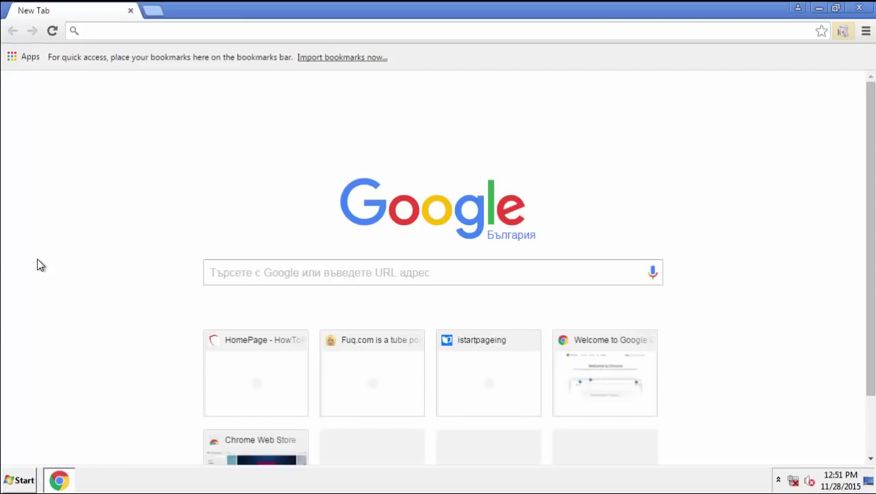
left_click(872, 32)
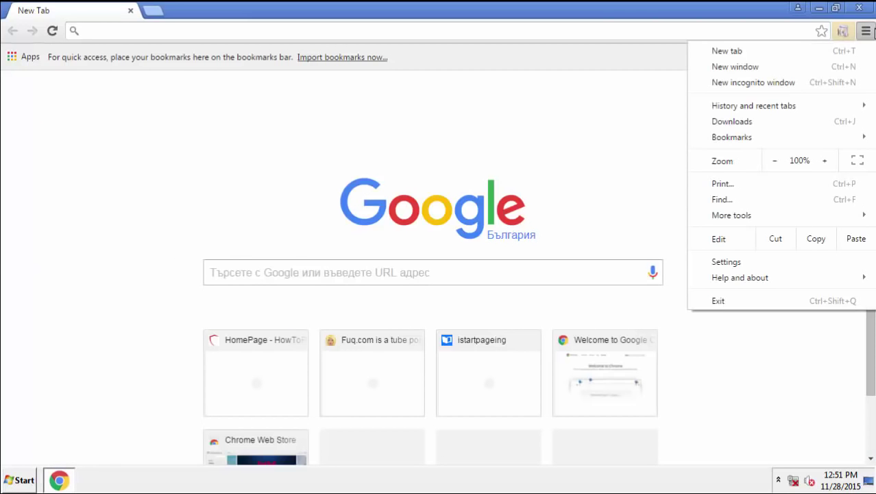
left_click(742, 261)
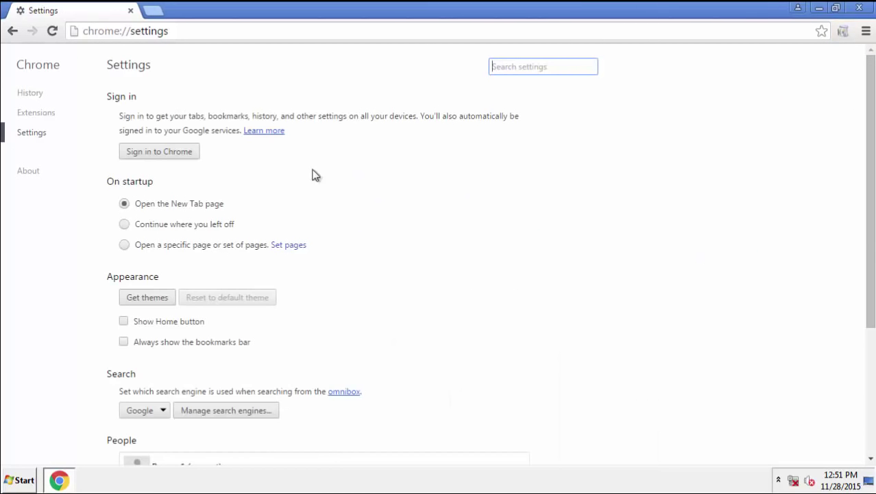
left_click(37, 115)
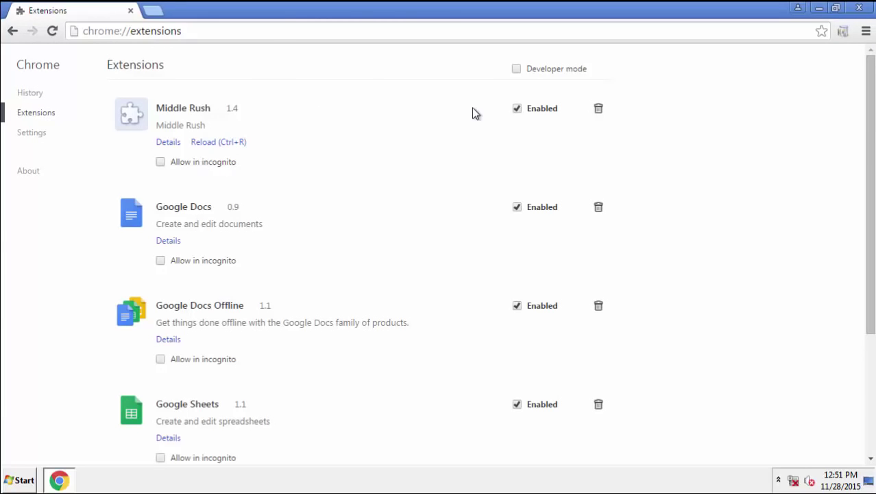
left_click(599, 109)
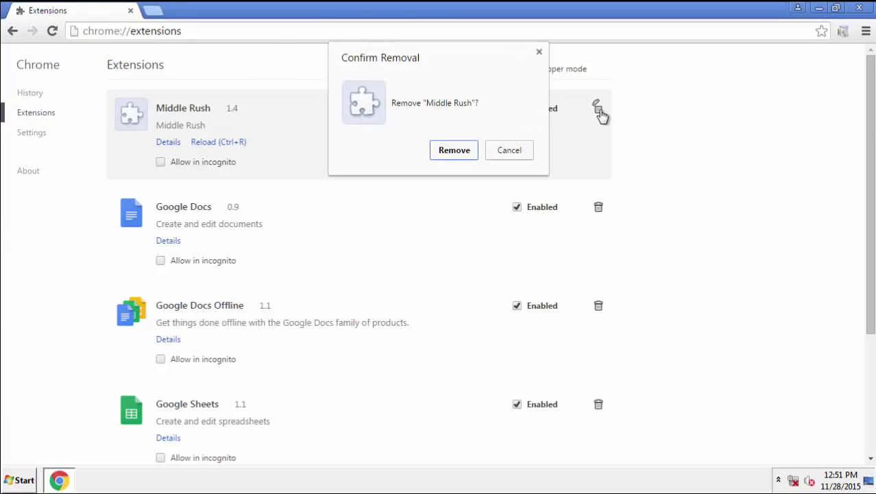
left_click(454, 151)
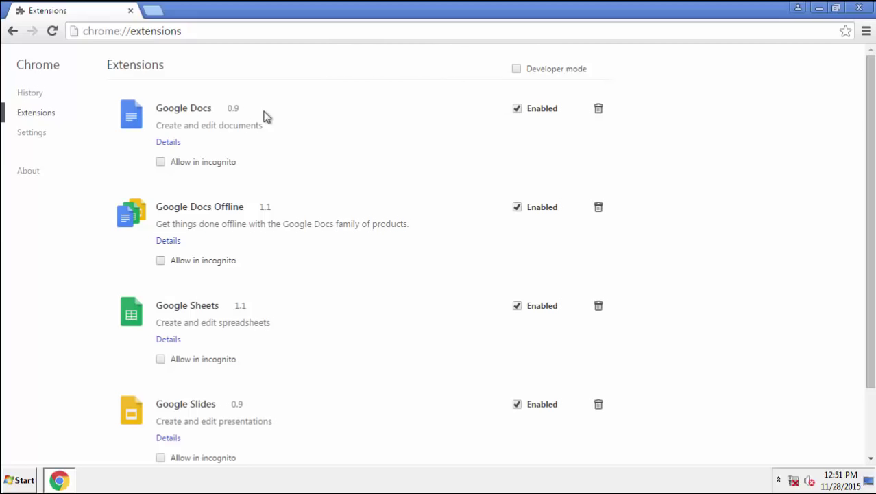
Step: Close Chrome and restart Windows from the Start menu's shut down options
left_click(859, 8)
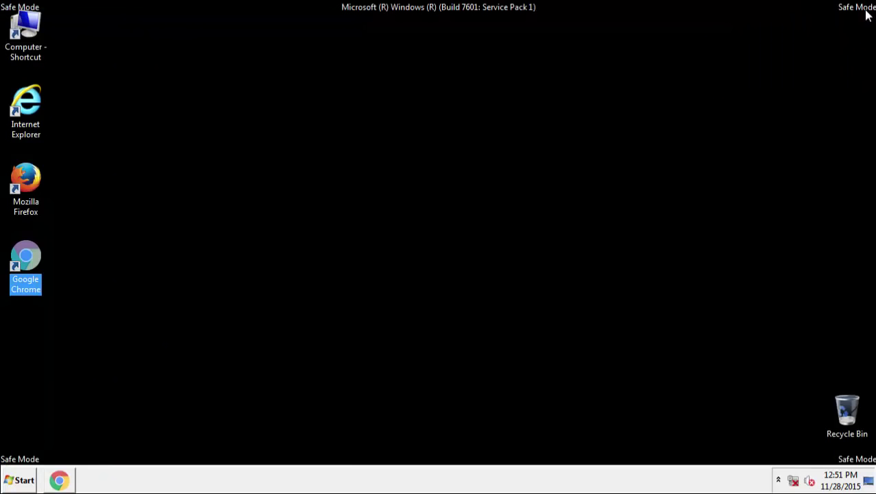
left_click(502, 198)
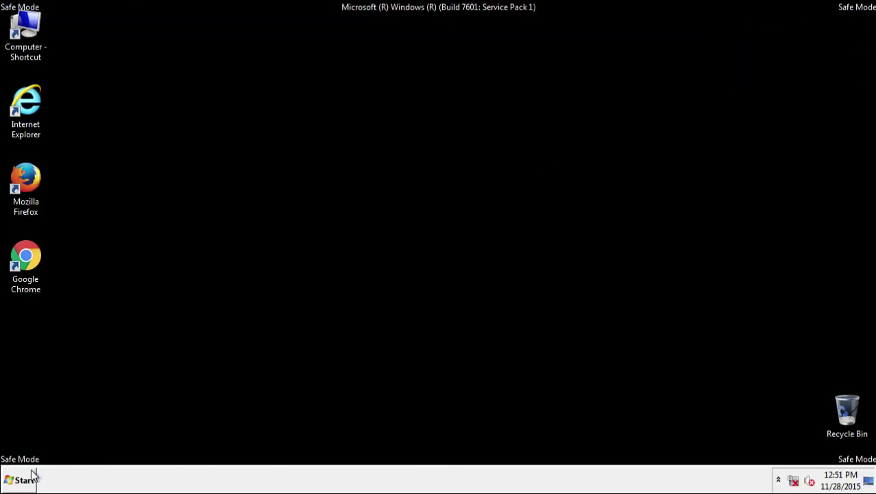
left_click(34, 478)
left_click(236, 450)
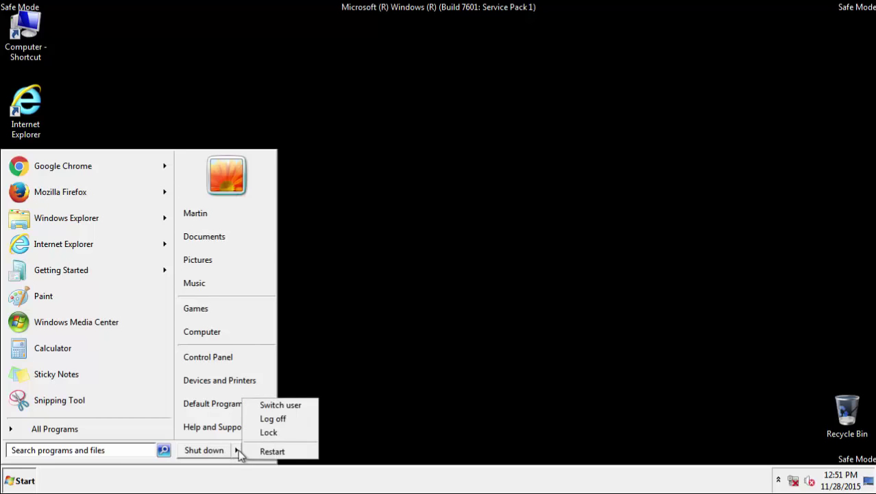
left_click(272, 451)
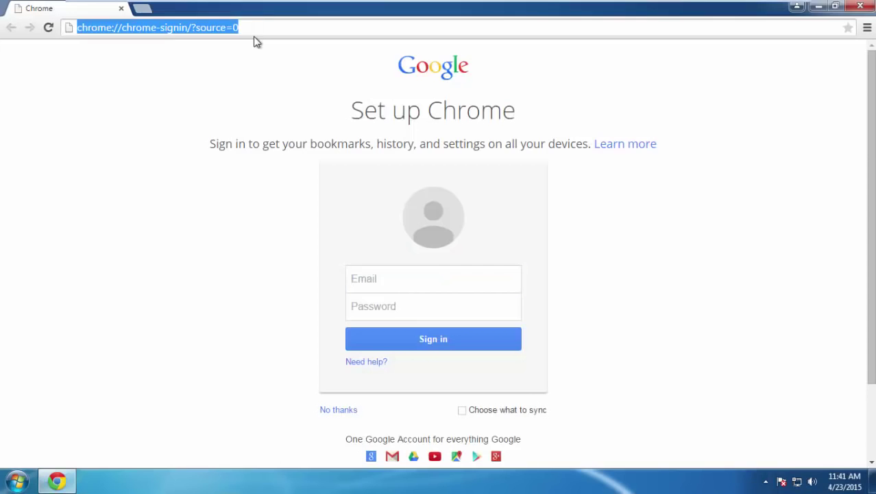
Step: Load howtoremove.guide in Chrome and open the PC Optimization Tips article from its Tips section
type("howtoremove.guide")
key("Return")
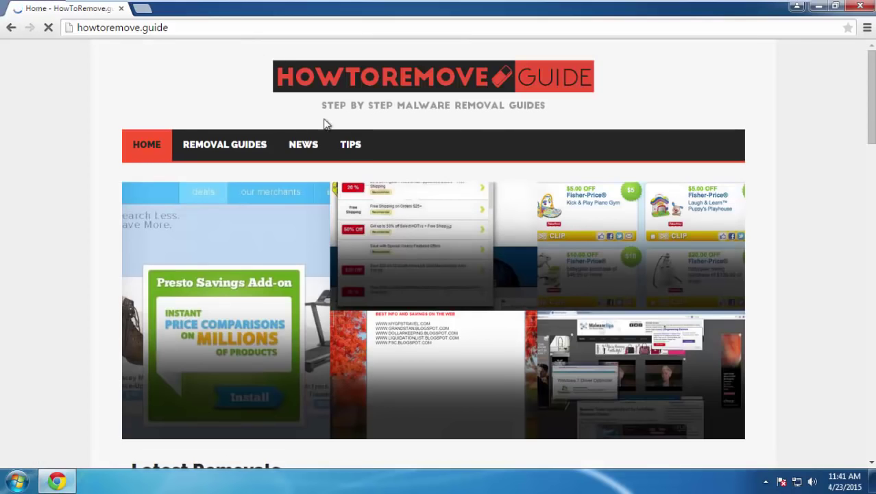
left_click(346, 149)
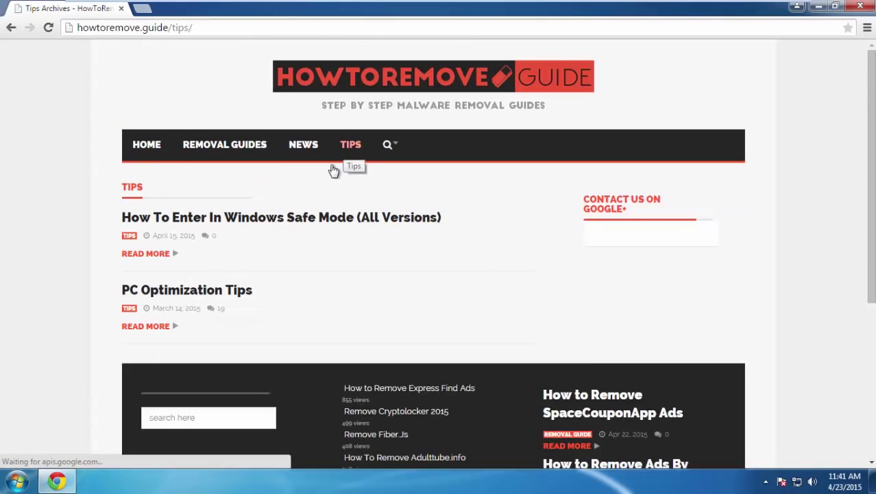
left_click(170, 300)
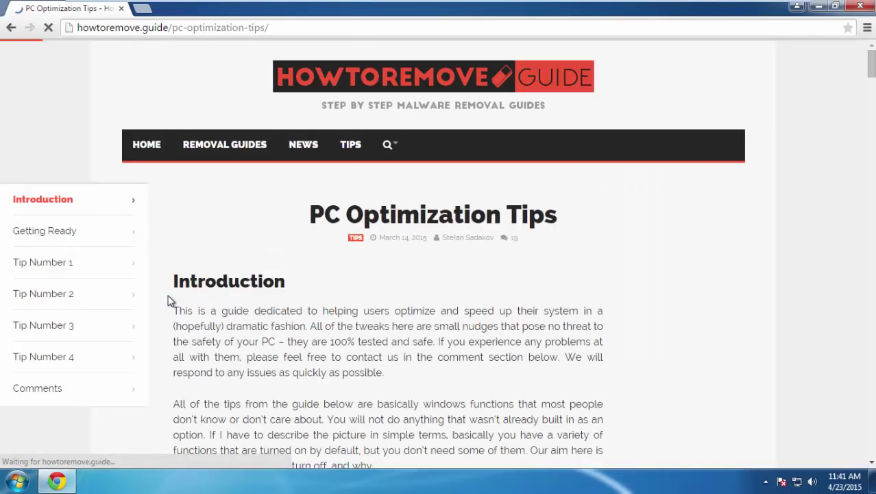
Step: Step through the article's sidebar sections, Getting Ready and Tips 1–2, to reach Tip Number 3
left_click(53, 230)
left_click(59, 141)
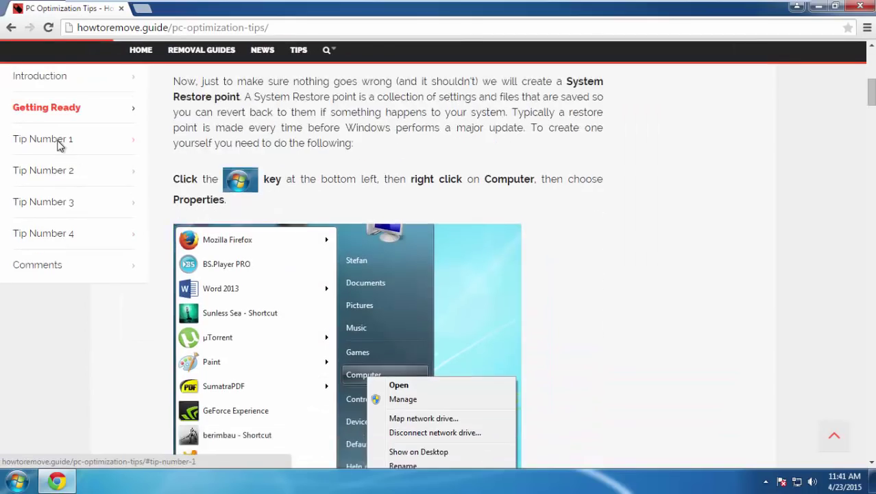
left_click(51, 171)
left_click(49, 203)
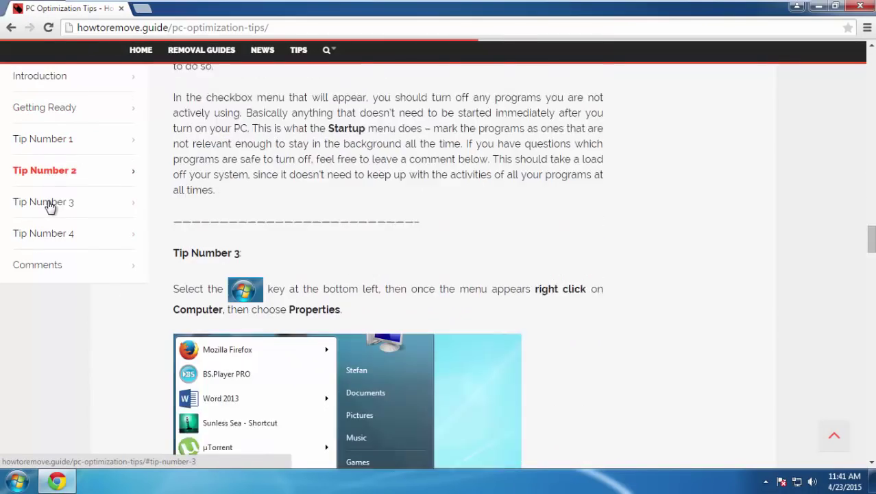